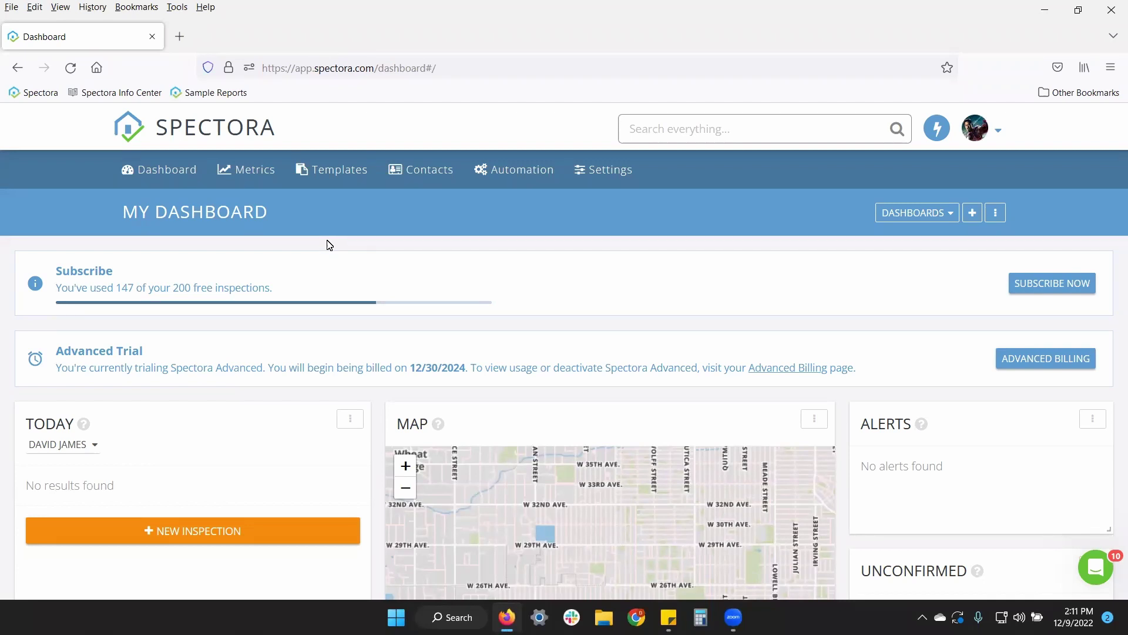
# Open the Metrics dashboards from Settings under Spectora Advanced > Advanced Tools.
pyautogui.click(605, 177)
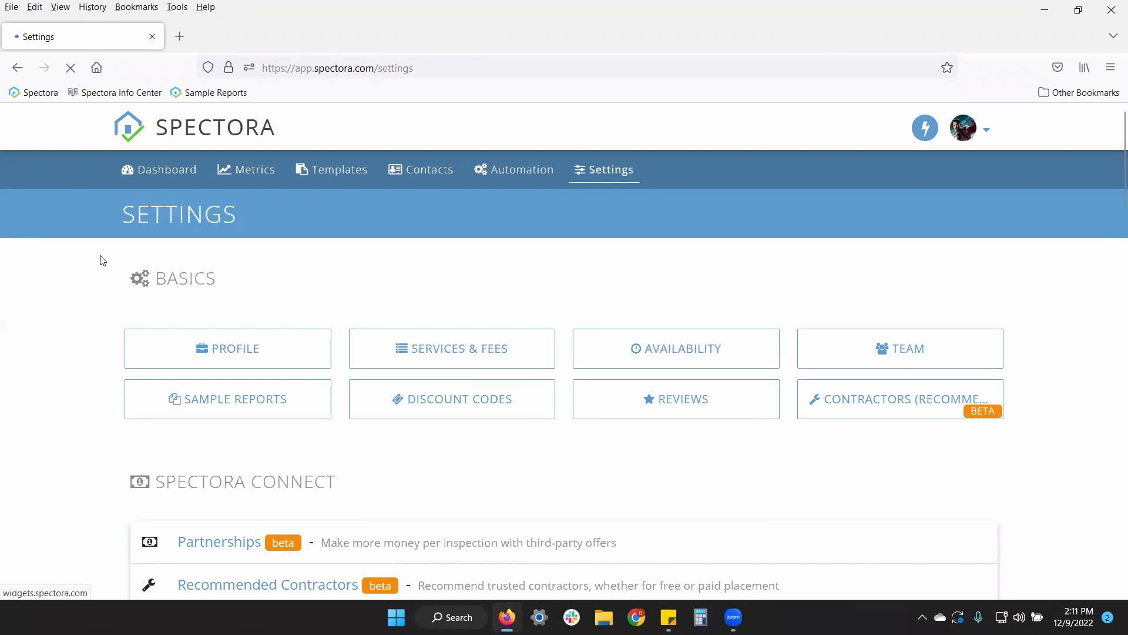
pyautogui.scroll(-8, 101, 260)
pyautogui.scroll(-12, 101, 261)
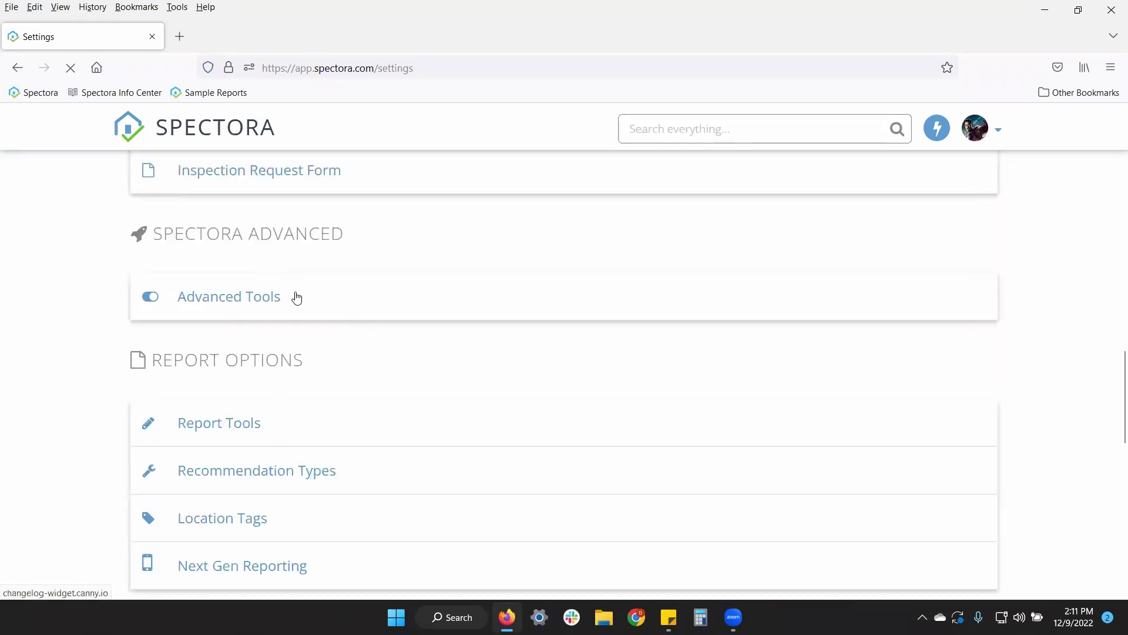
pyautogui.click(298, 300)
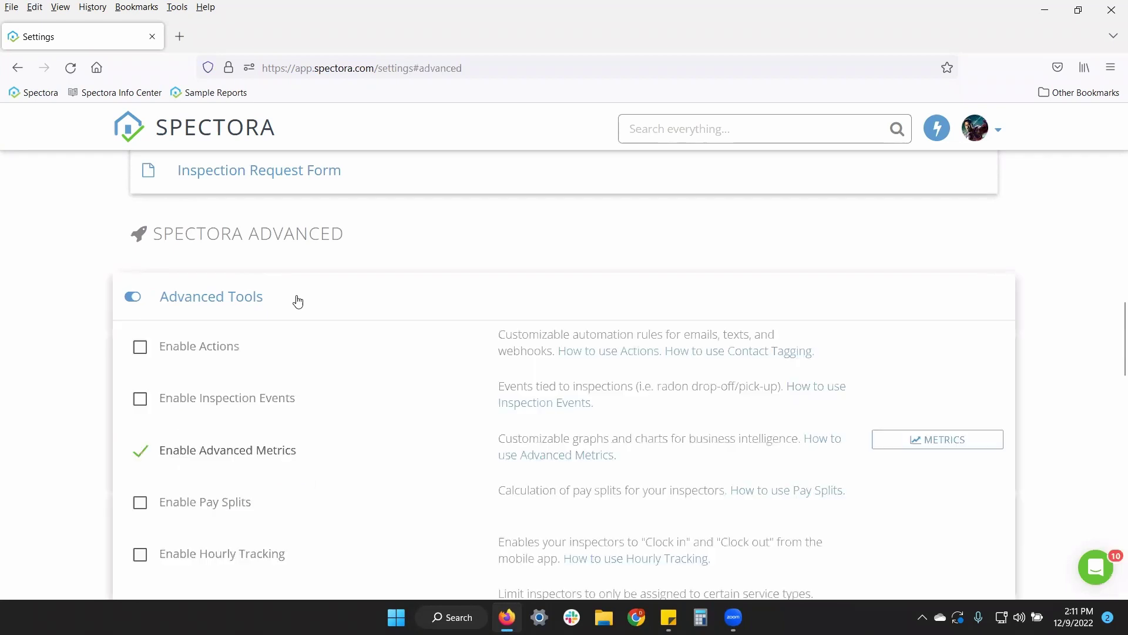
pyautogui.click(922, 449)
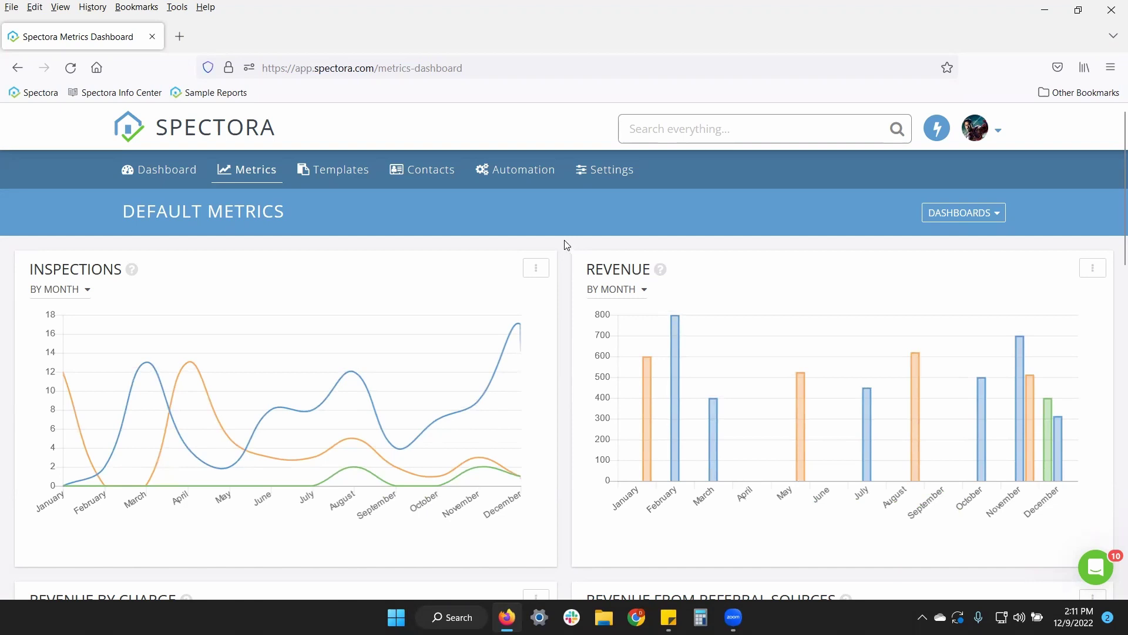
# Create and save a new metrics dashboard named 'Advanced Metrics'.
pyautogui.click(999, 218)
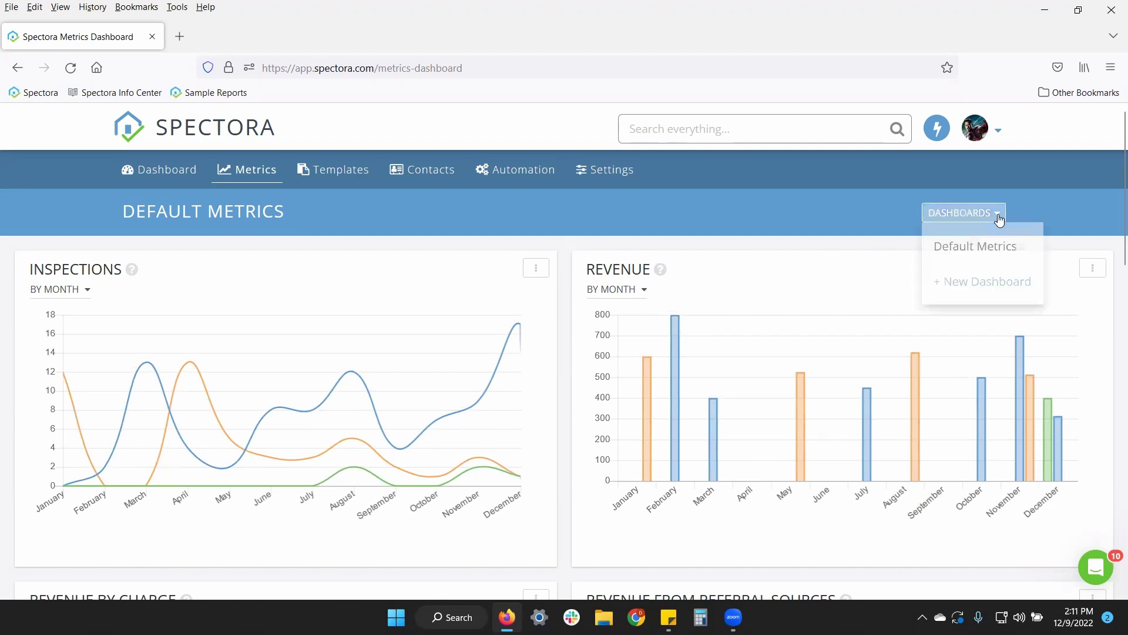
pyautogui.click(962, 289)
pyautogui.click(251, 367)
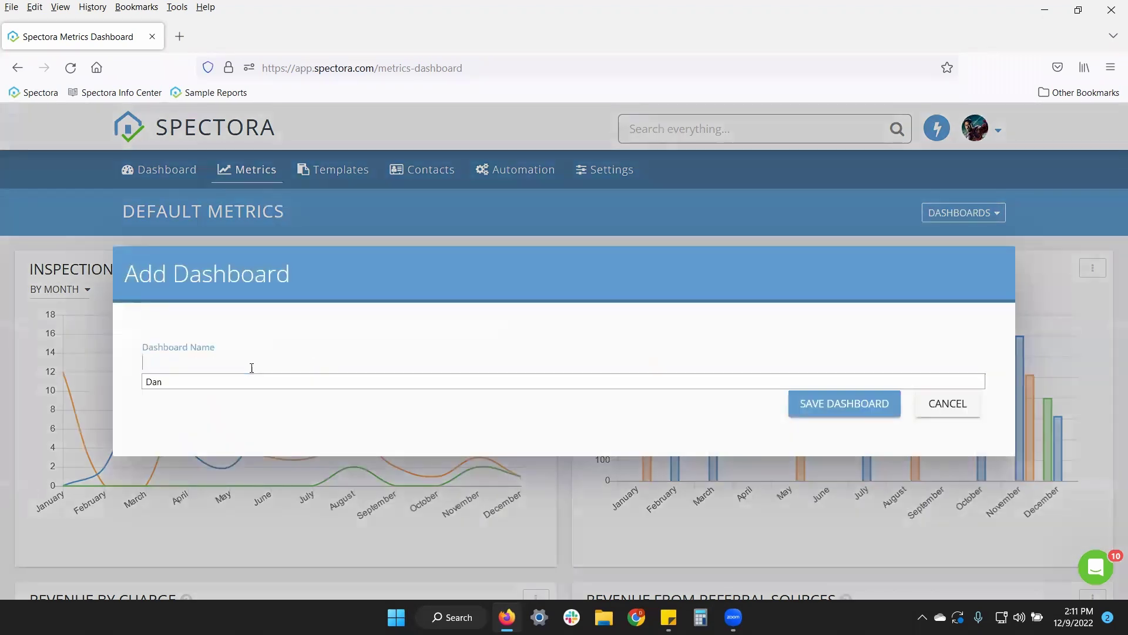
pyautogui.write('Adv')
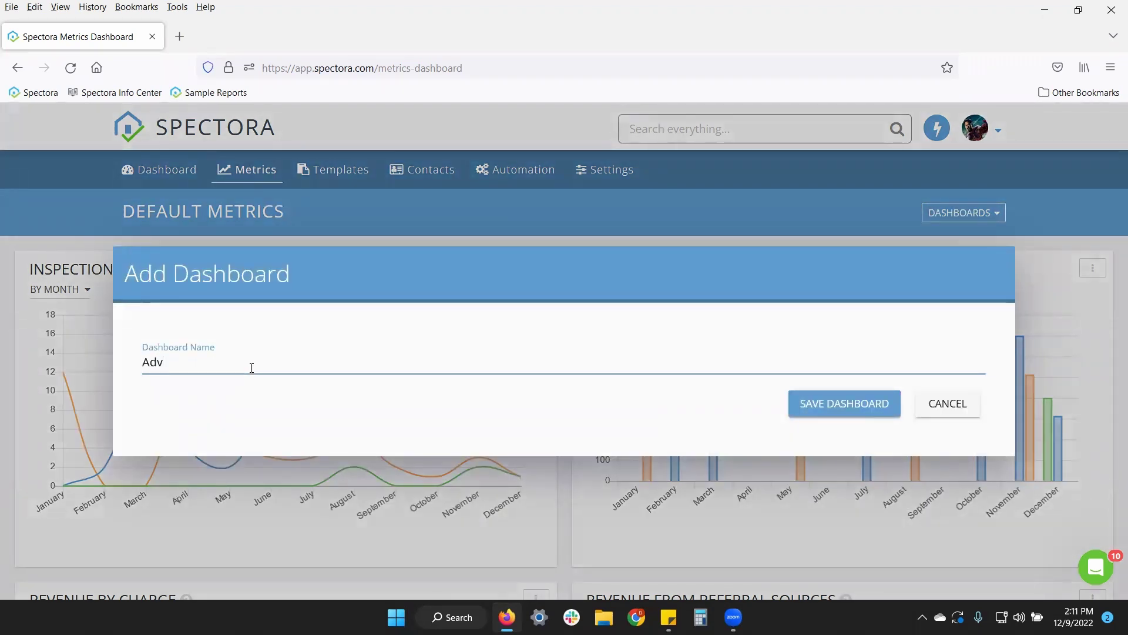
pyautogui.write('anced Metrics')
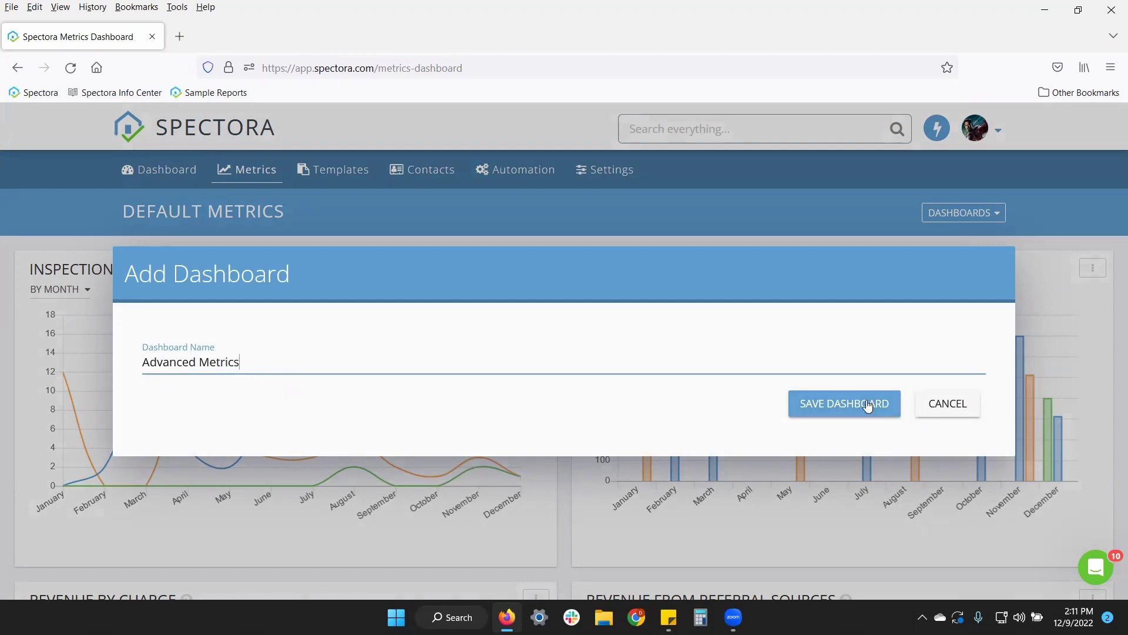
pyautogui.click(865, 403)
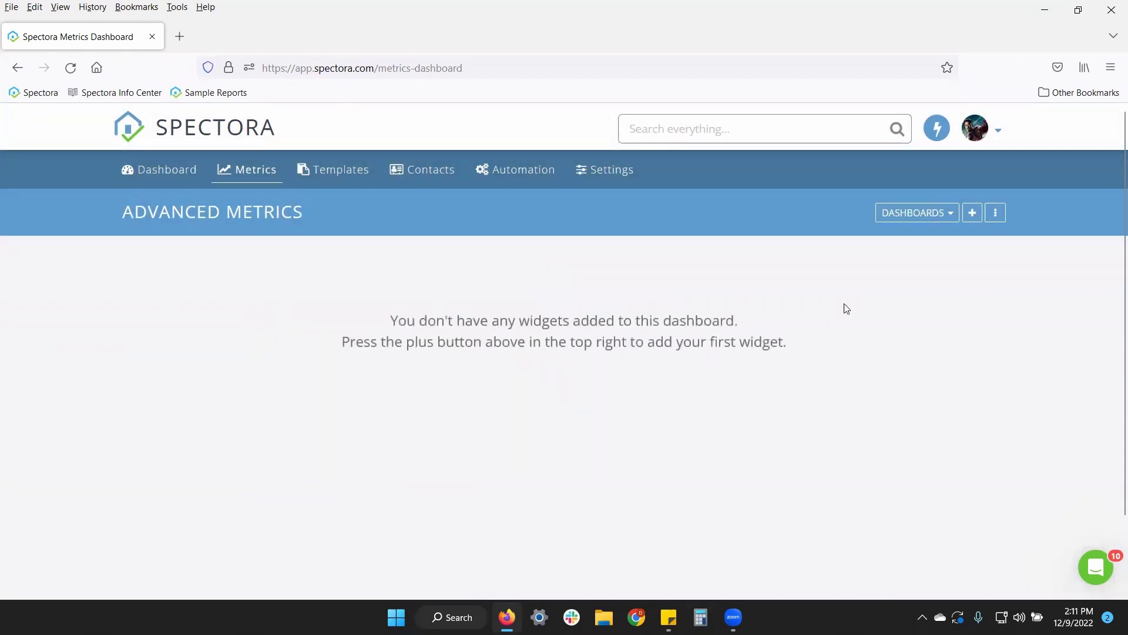
# Add the Payments Received, Inspection Count and Average Inspection Price number widgets.
pyautogui.click(973, 217)
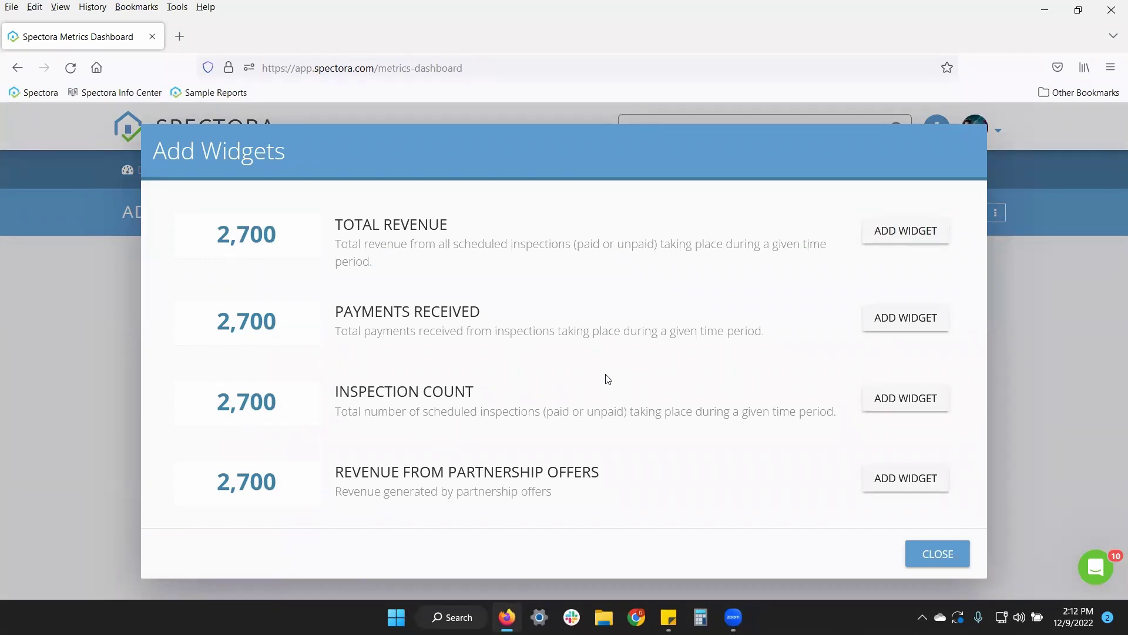
pyautogui.tripleClick(379, 225)
pyautogui.click(470, 227)
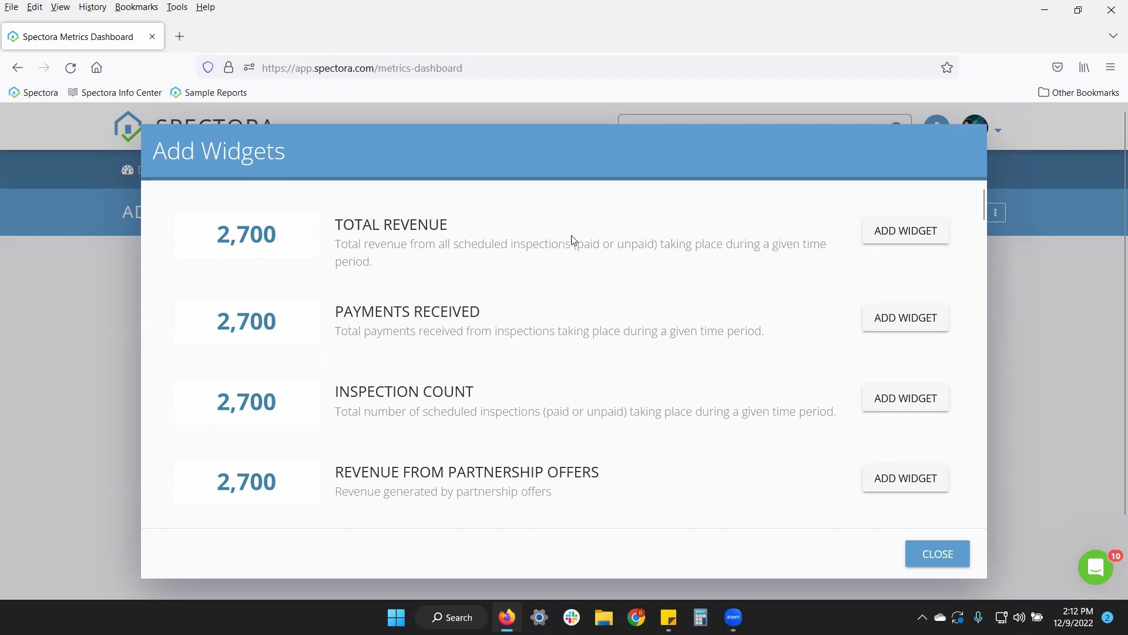
pyautogui.moveTo(576, 244); pyautogui.dragTo(671, 244)
pyautogui.click(529, 234)
pyautogui.moveTo(341, 312); pyautogui.dragTo(486, 319)
pyautogui.click(881, 321)
pyautogui.scroll(-1, 719, 314)
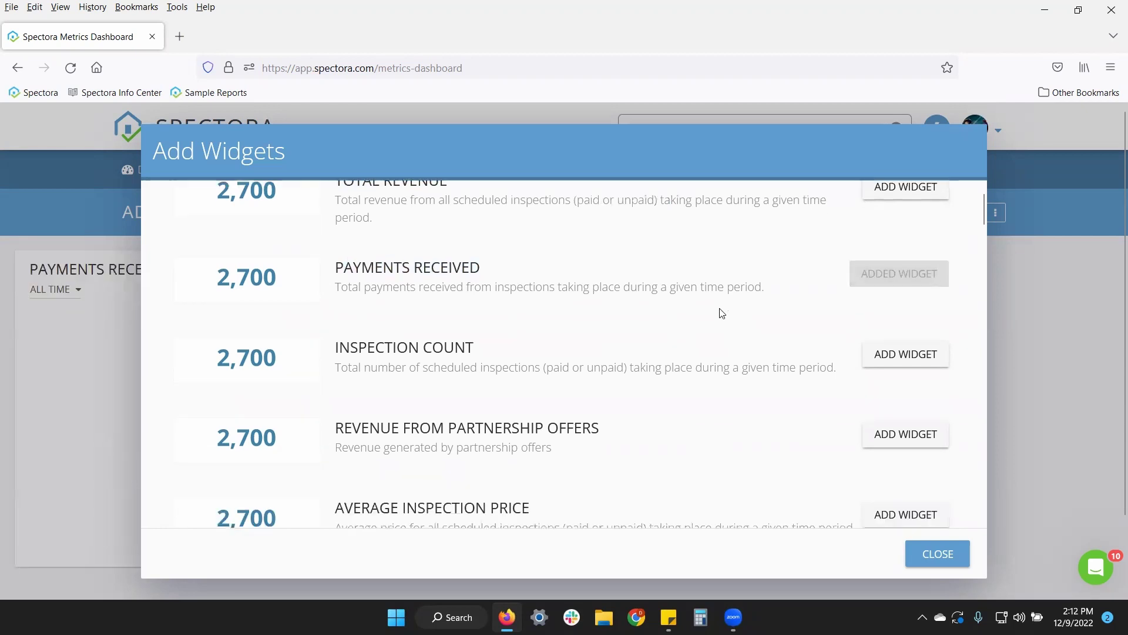
pyautogui.click(896, 366)
pyautogui.scroll(-2, 718, 352)
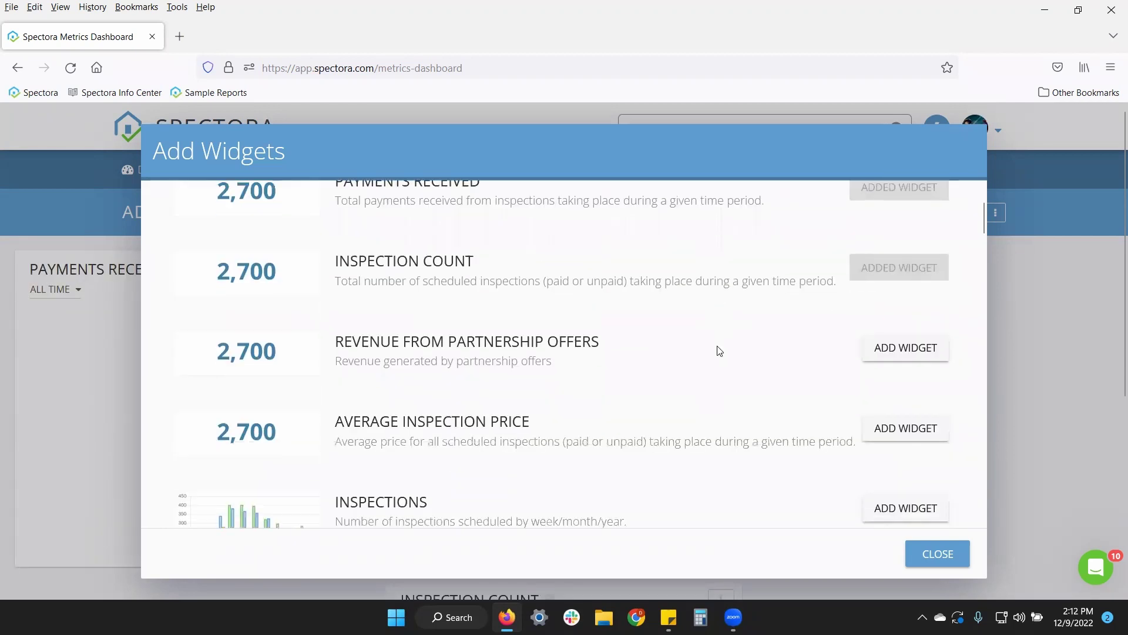
pyautogui.scroll(-1, 612, 249)
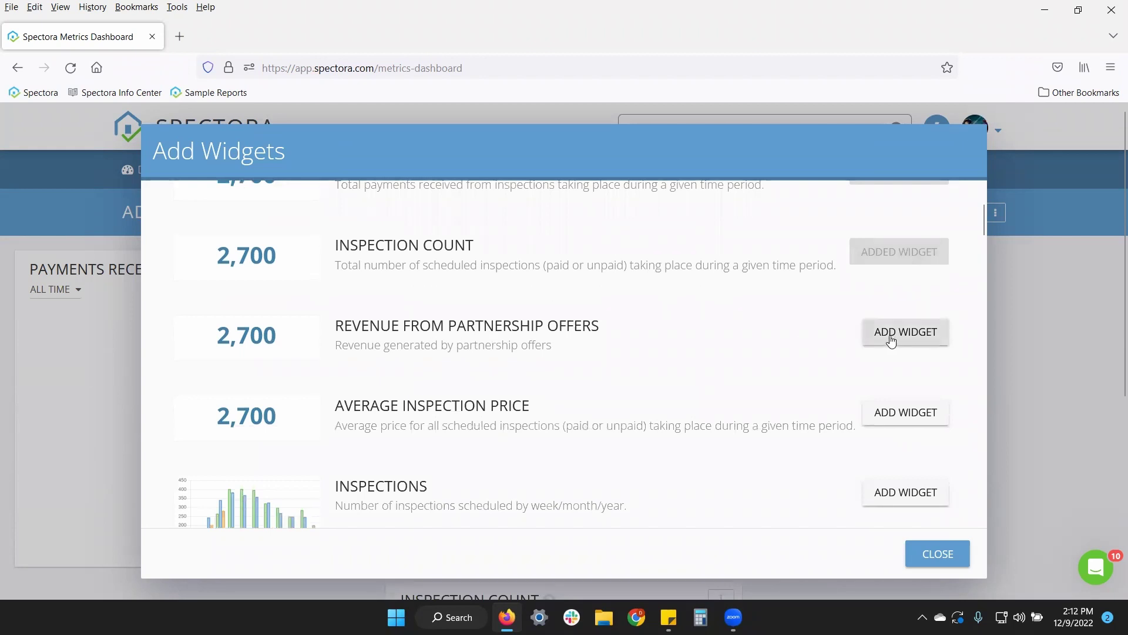
pyautogui.click(899, 417)
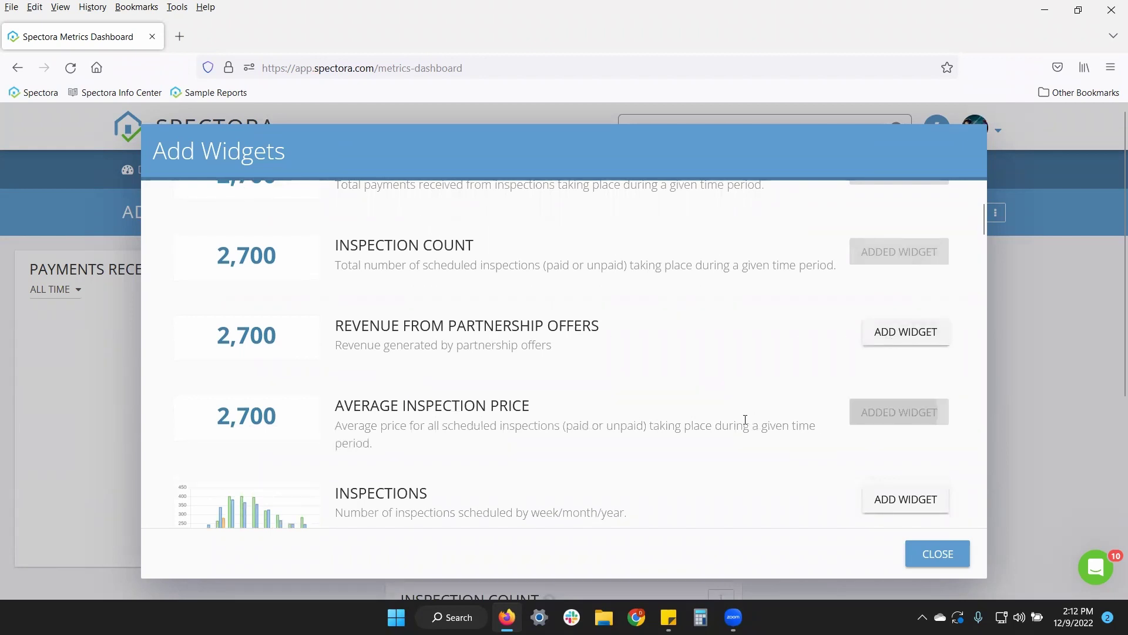
# Add the Inspections, Revenue and Average Inspection Price chart widgets.
pyautogui.scroll(-4, 590, 367)
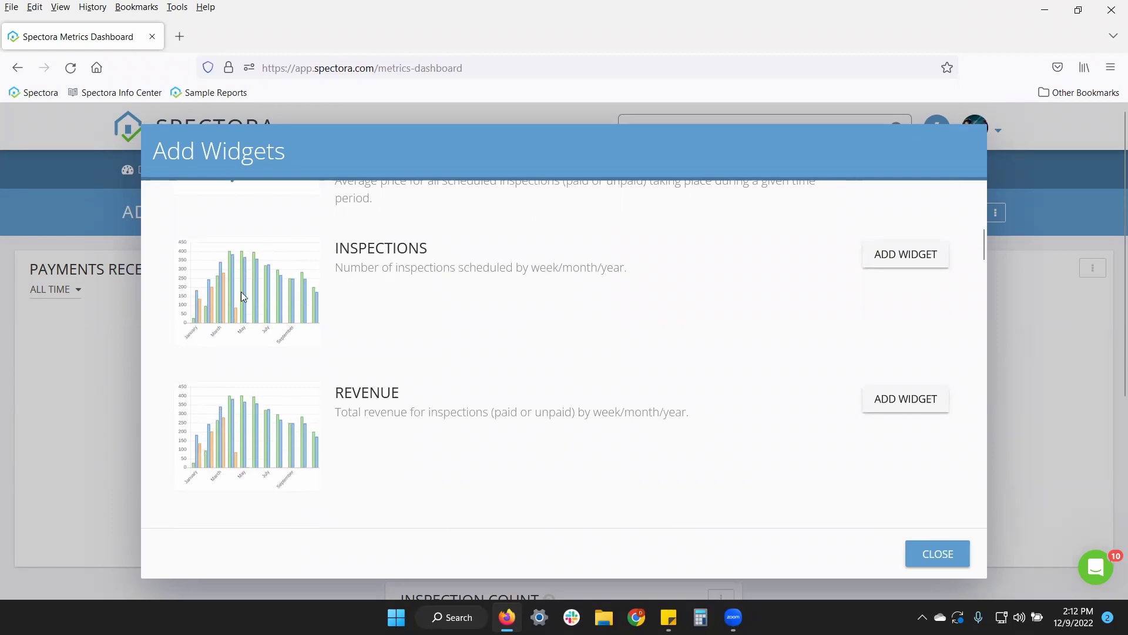
pyautogui.click(884, 255)
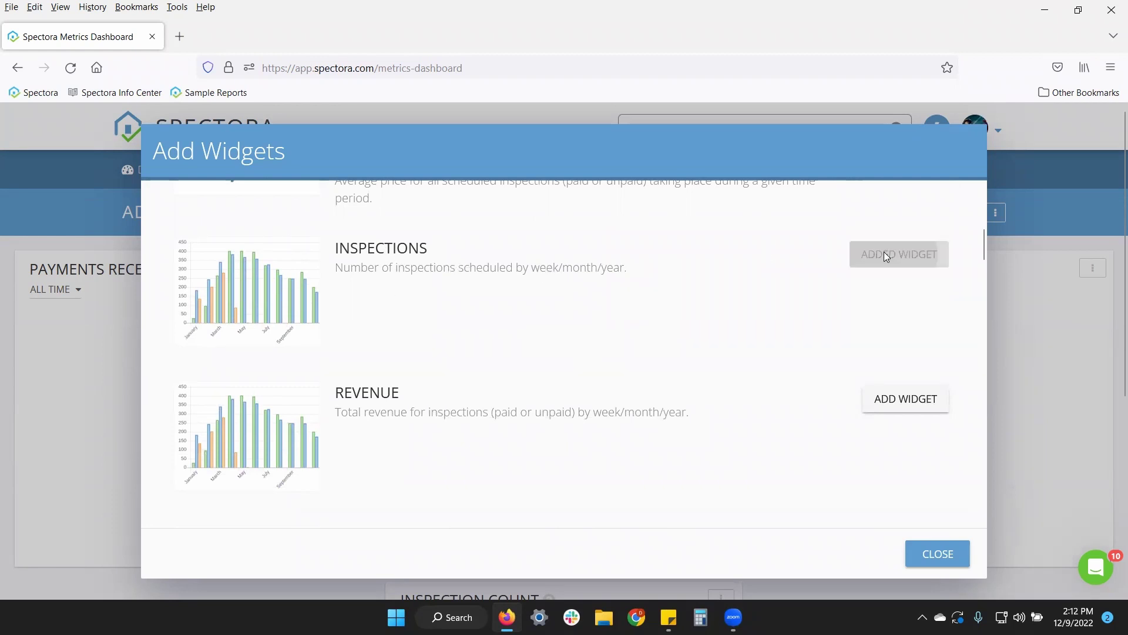
pyautogui.click(866, 394)
pyautogui.scroll(-3, 698, 340)
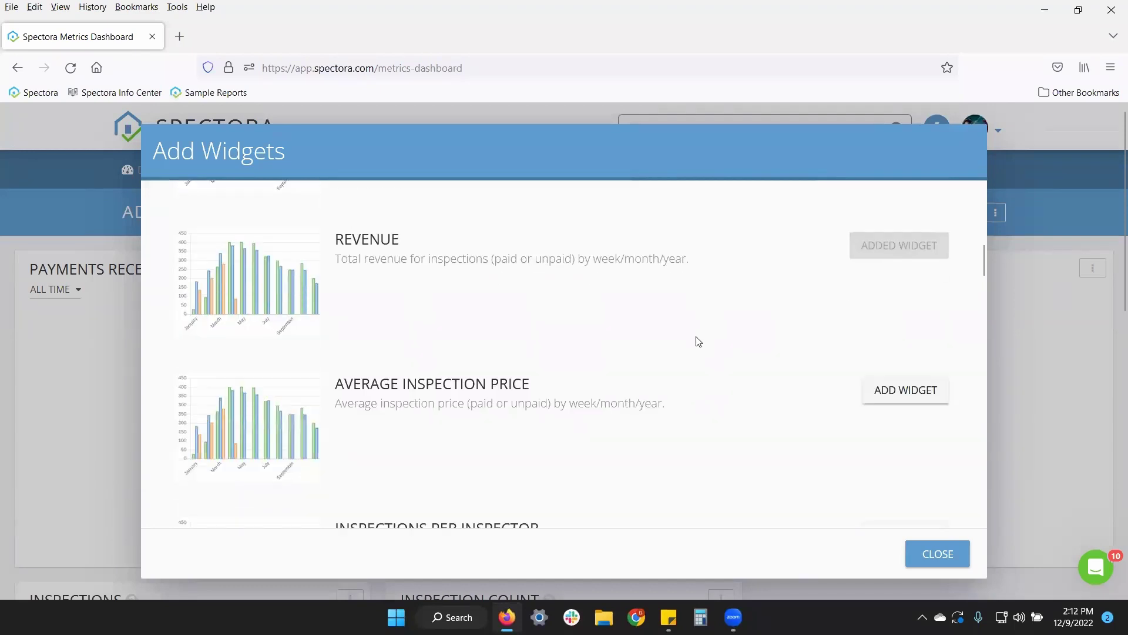
pyautogui.click(878, 328)
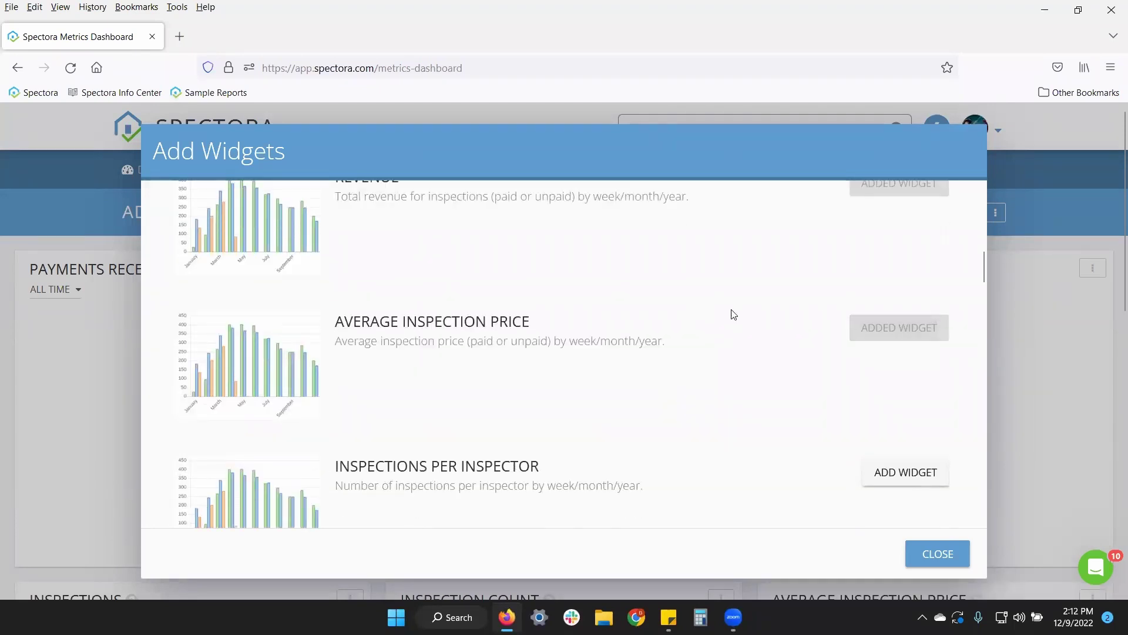
pyautogui.scroll(-1, 734, 315)
pyautogui.scroll(-1, 734, 314)
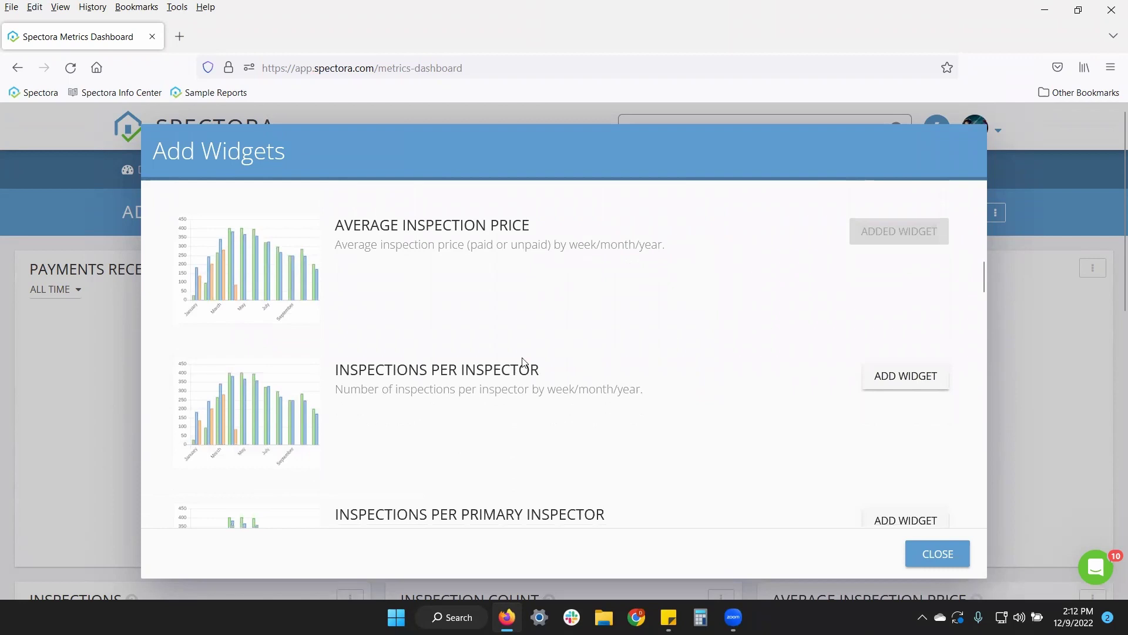
pyautogui.scroll(-2, 541, 310)
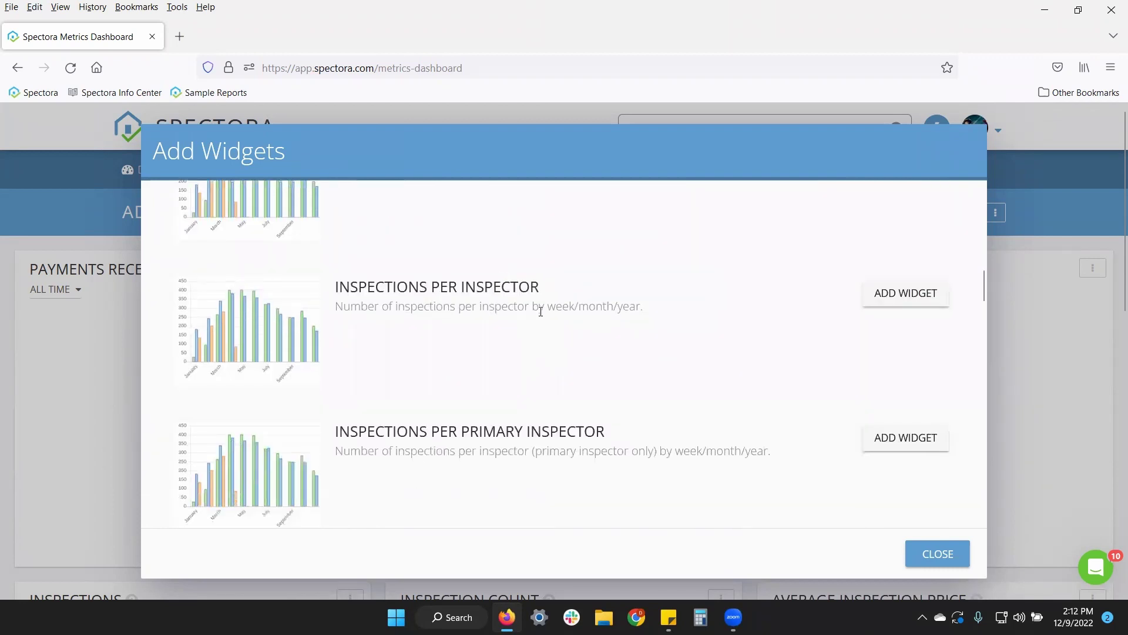
pyautogui.scroll(-2, 540, 311)
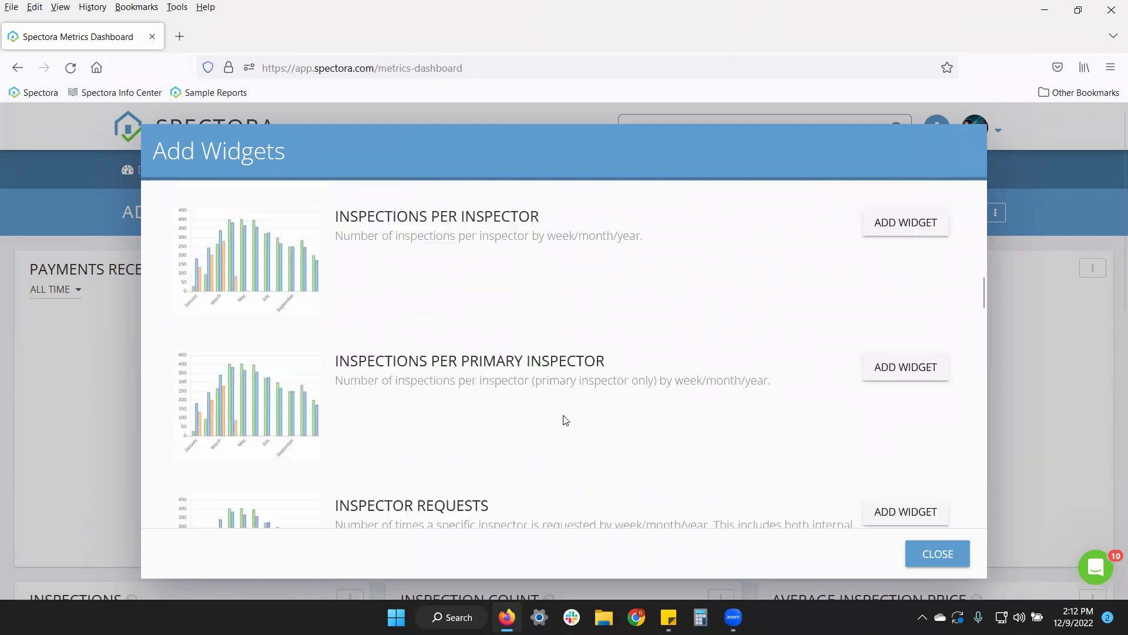
pyautogui.scroll(-4, 541, 390)
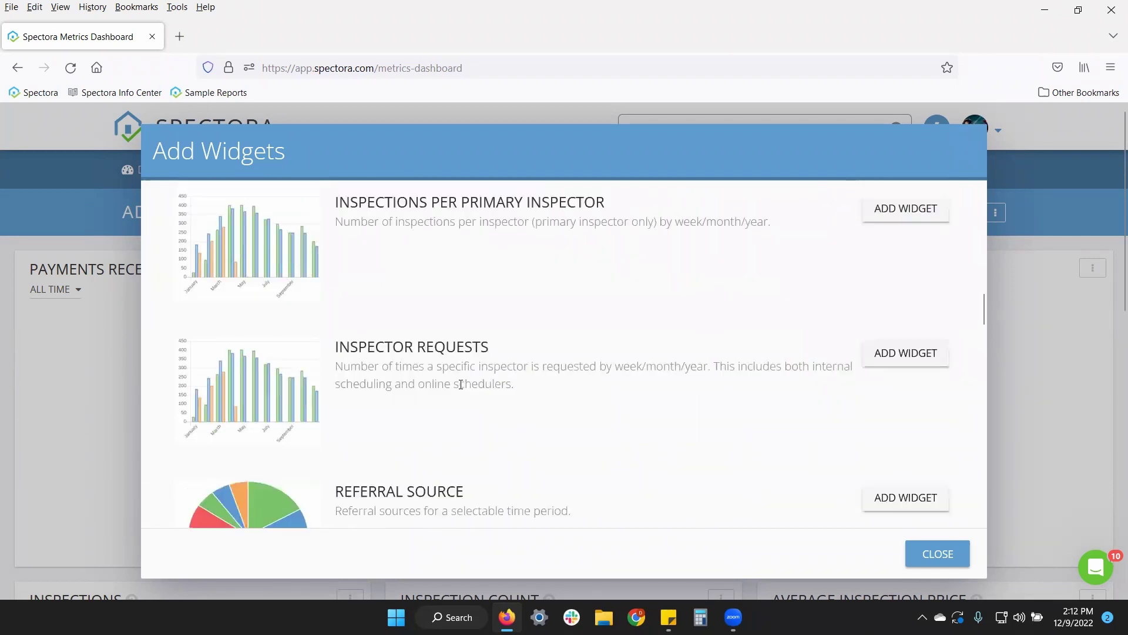
# Add the Top Agents by Inspection Count and Top Agents by Revenue widgets.
pyautogui.scroll(-6, 523, 337)
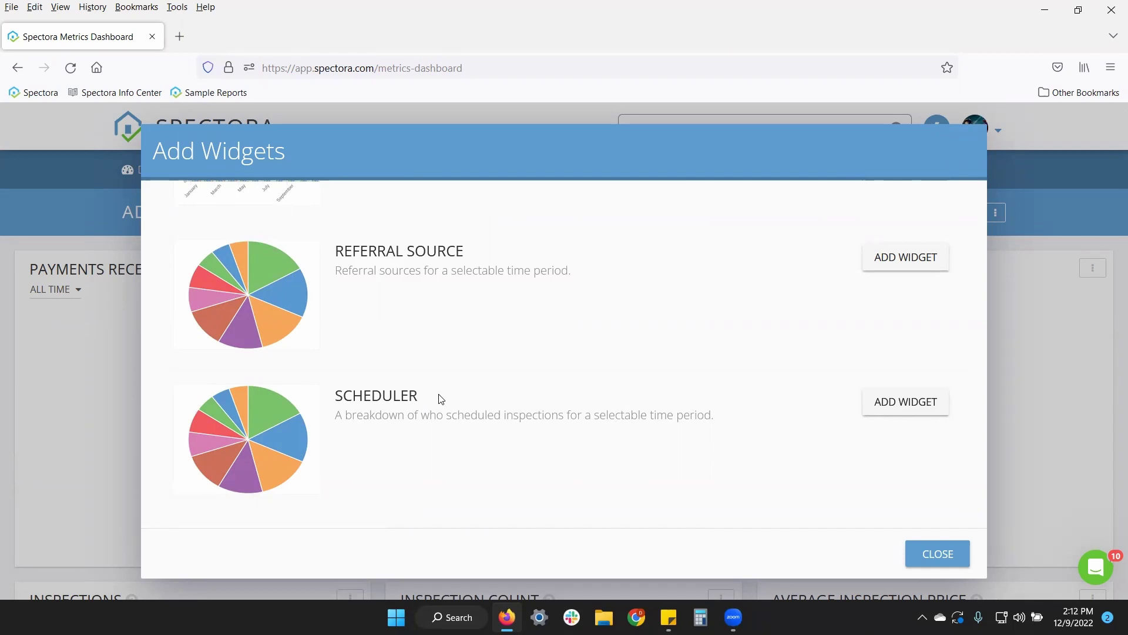
pyautogui.scroll(-1, 441, 399)
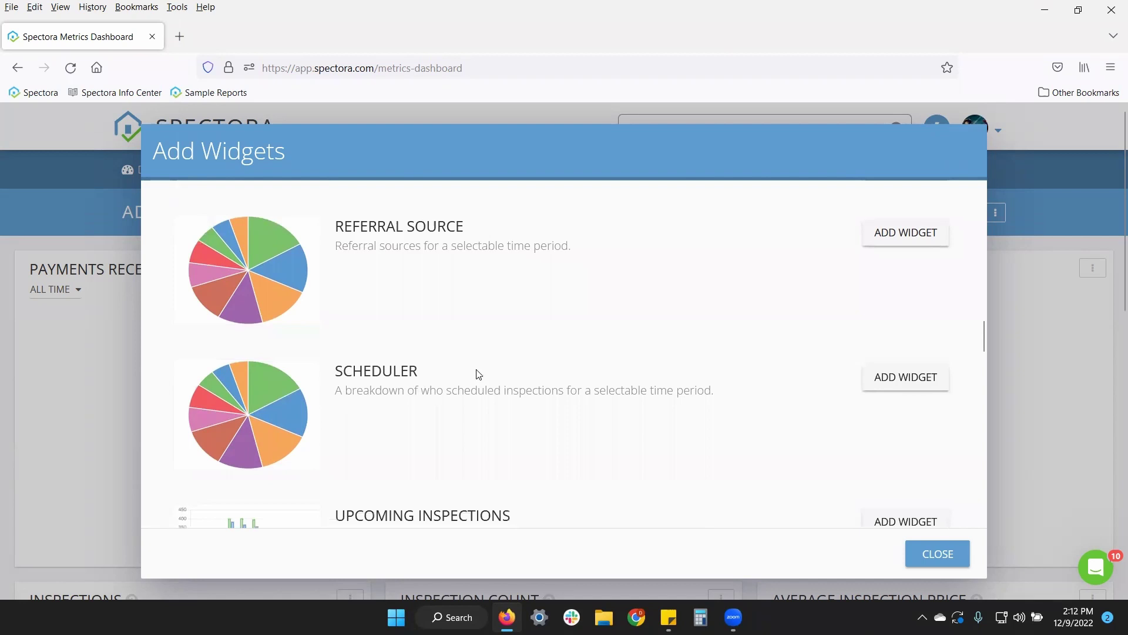
pyautogui.scroll(-3, 499, 369)
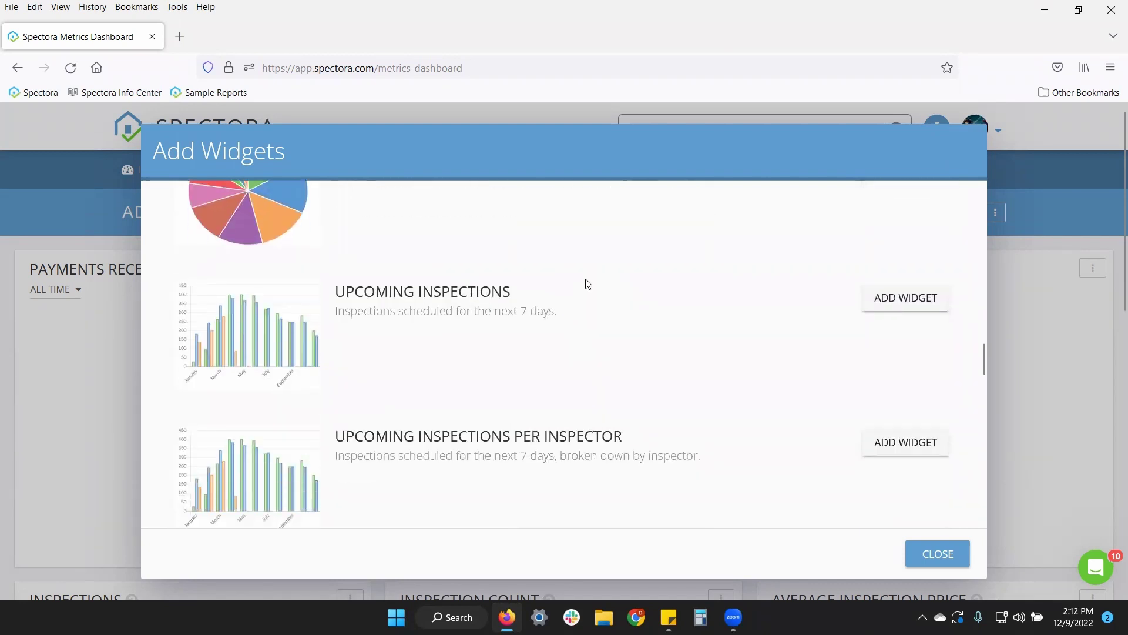
pyautogui.scroll(-1, 486, 436)
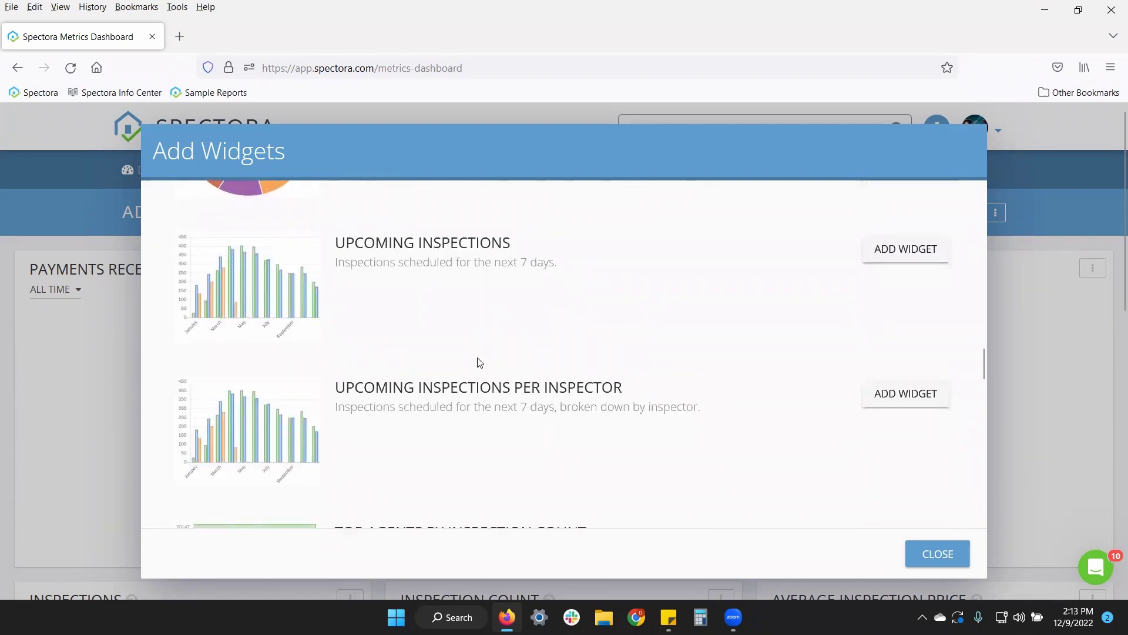
pyautogui.scroll(-4, 431, 312)
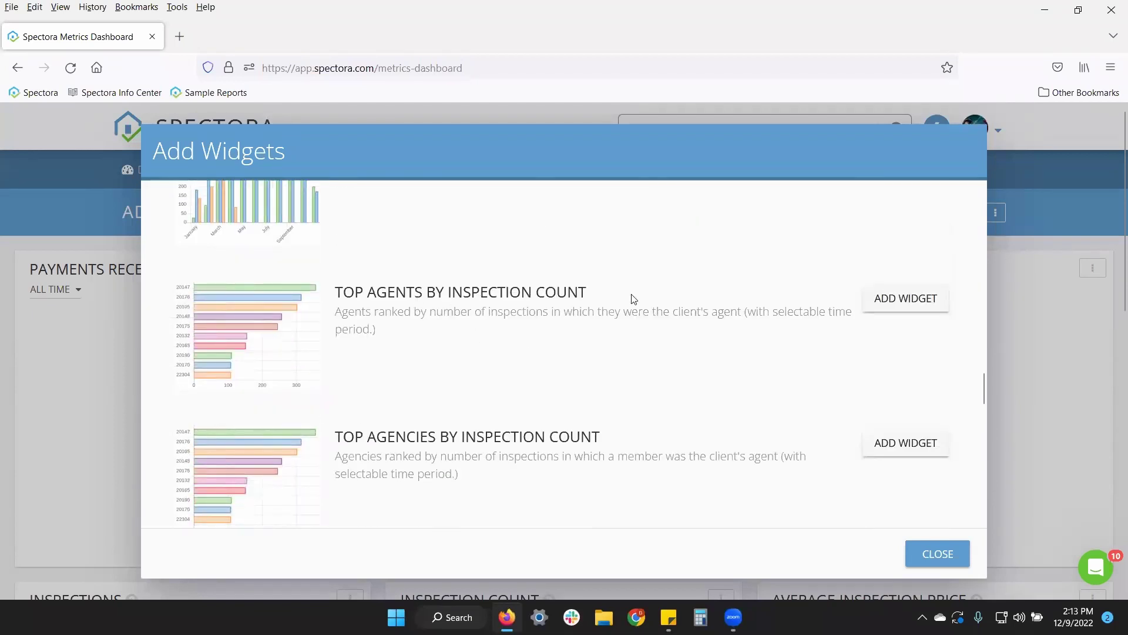
pyautogui.click(885, 298)
pyautogui.scroll(-1, 475, 297)
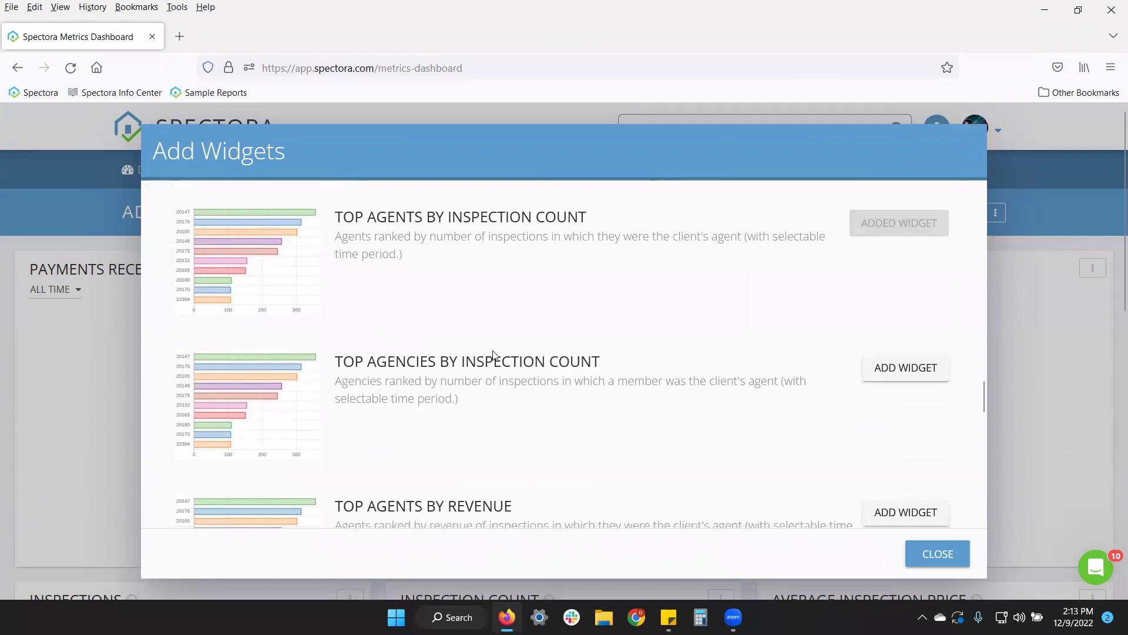
pyautogui.scroll(-2, 492, 365)
pyautogui.click(883, 396)
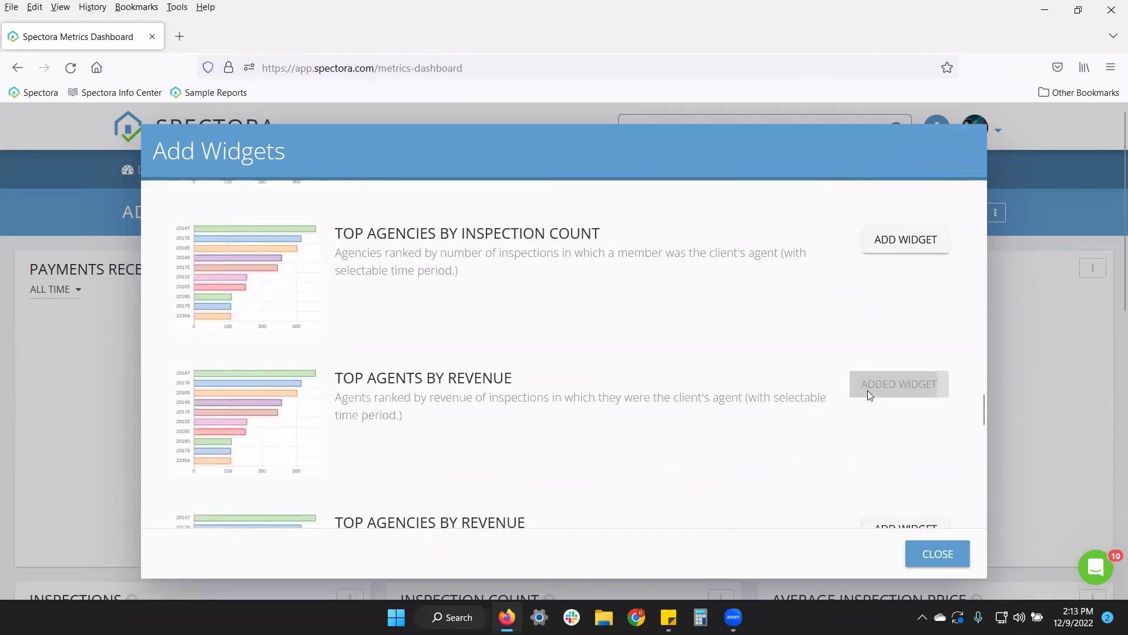
# Add Service Breakdown, Add-On Breakdown, Service Revenue, Add-On Revenue and Inspection Locations widgets.
pyautogui.scroll(-2, 419, 368)
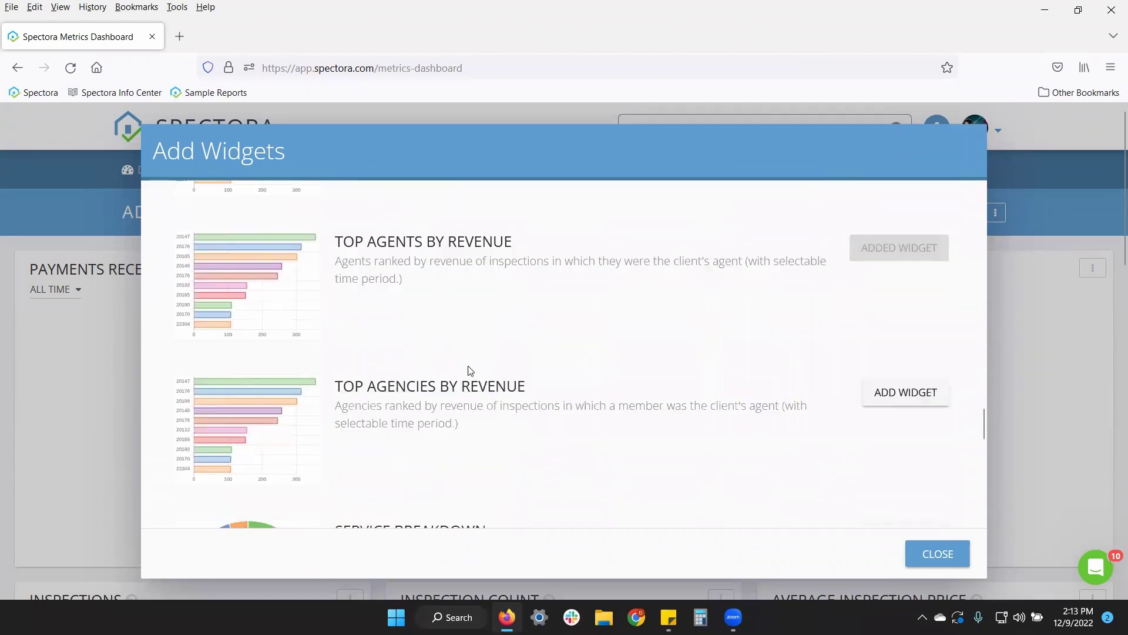
pyautogui.scroll(-3, 578, 325)
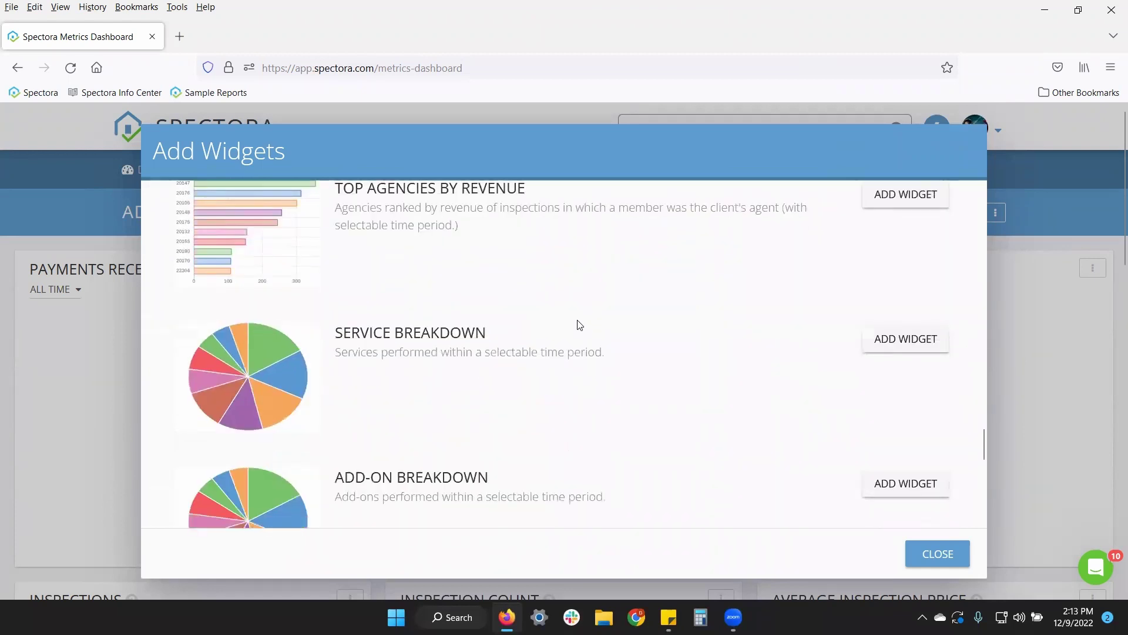
pyautogui.click(875, 346)
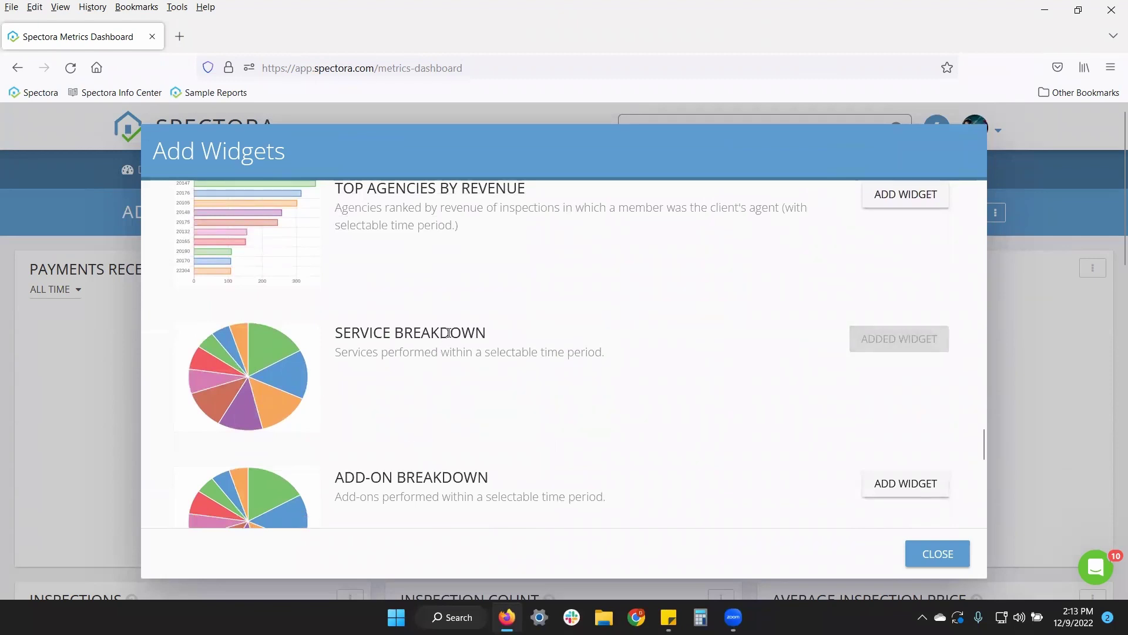
pyautogui.scroll(-1, 510, 333)
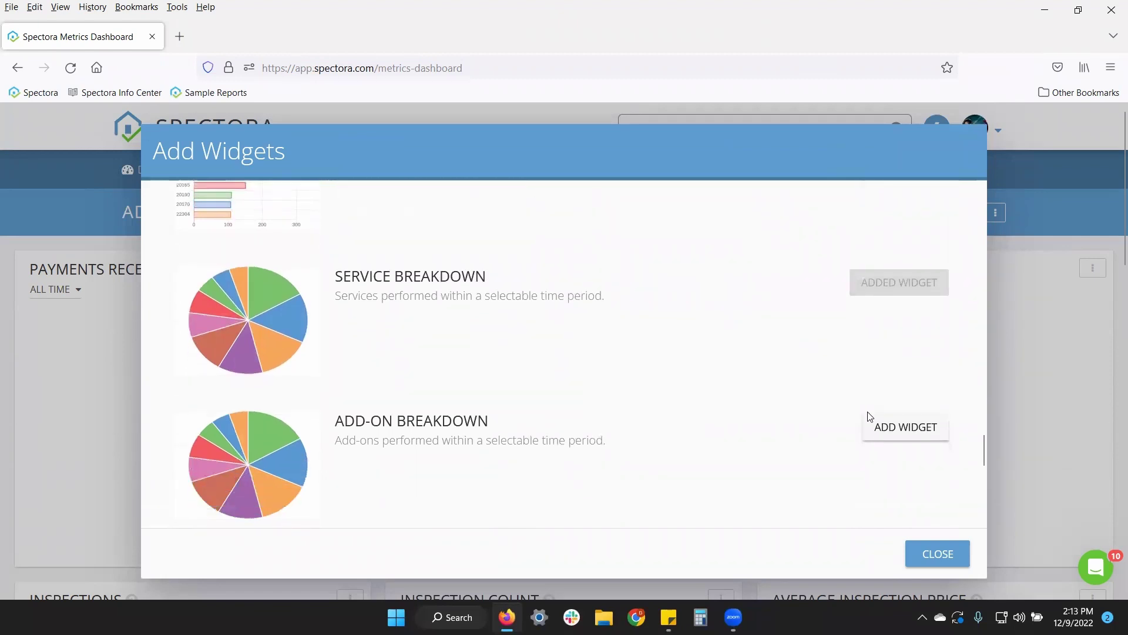
pyautogui.click(879, 427)
pyautogui.scroll(-4, 582, 318)
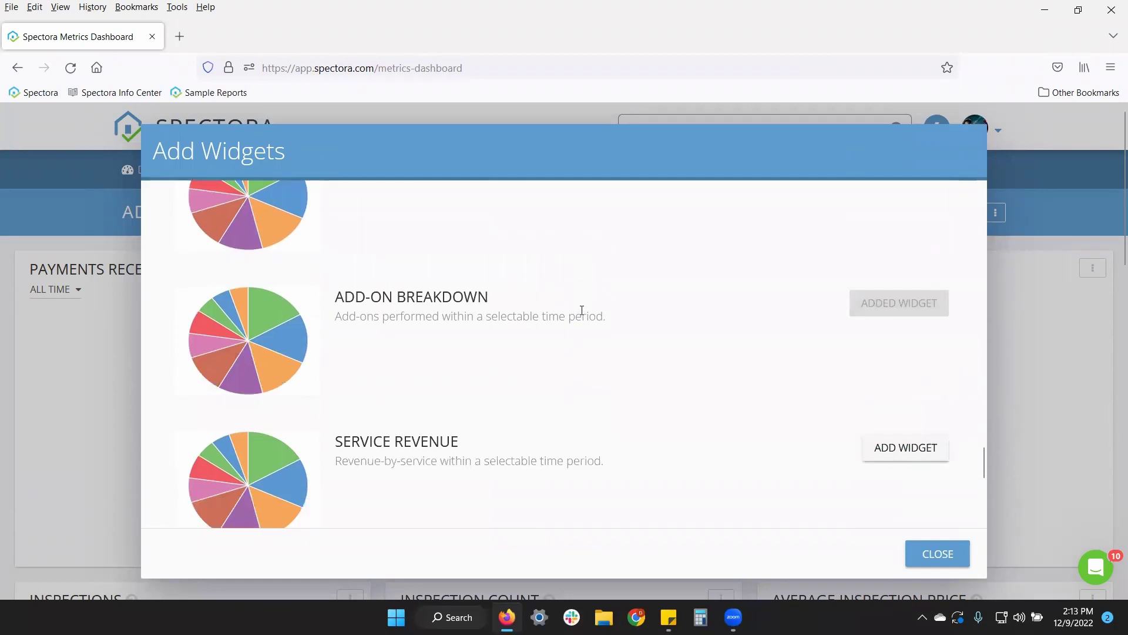
pyautogui.click(875, 325)
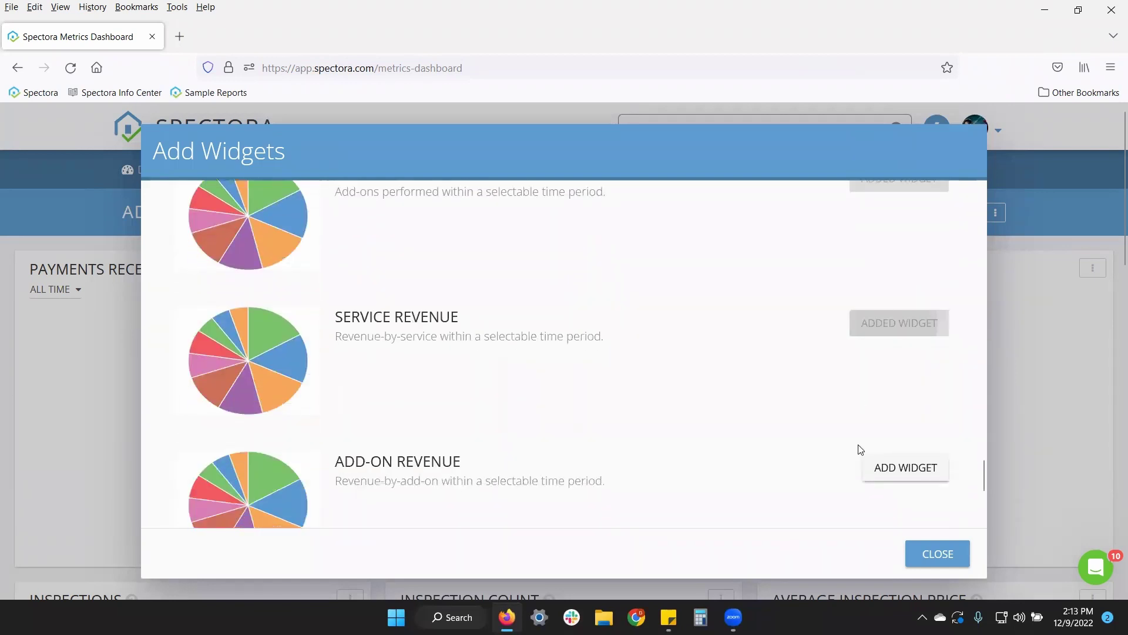
pyautogui.click(876, 471)
pyautogui.scroll(-4, 670, 287)
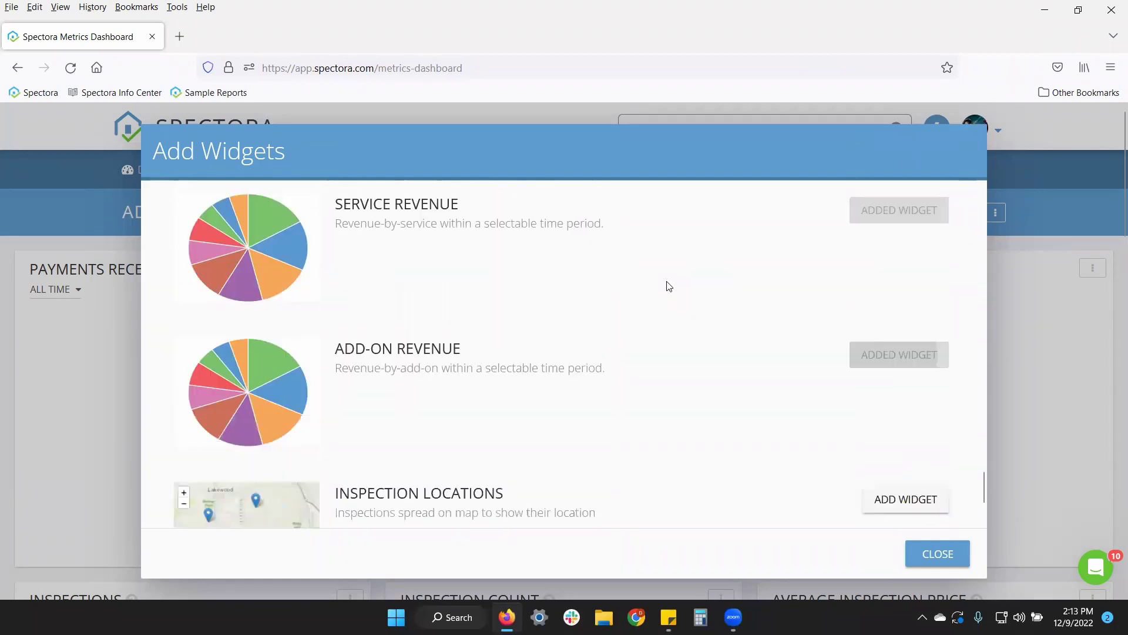
pyautogui.click(903, 395)
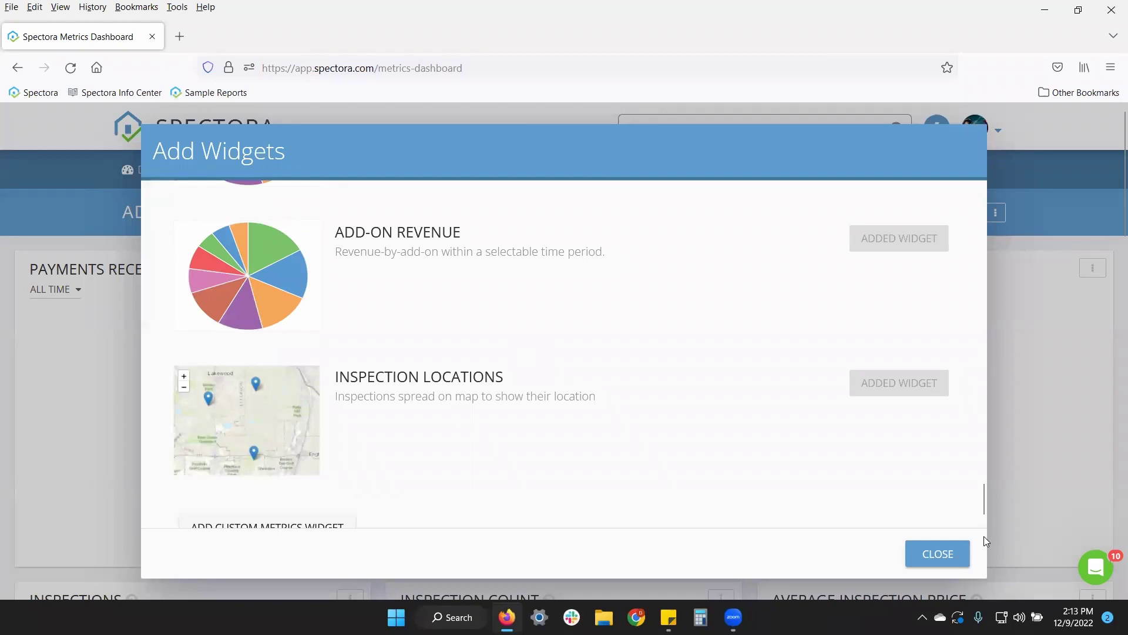
# Shrink Payments Received, Inspection Count and Average Inspection Price into small tiles in the top row.
pyautogui.click(931, 554)
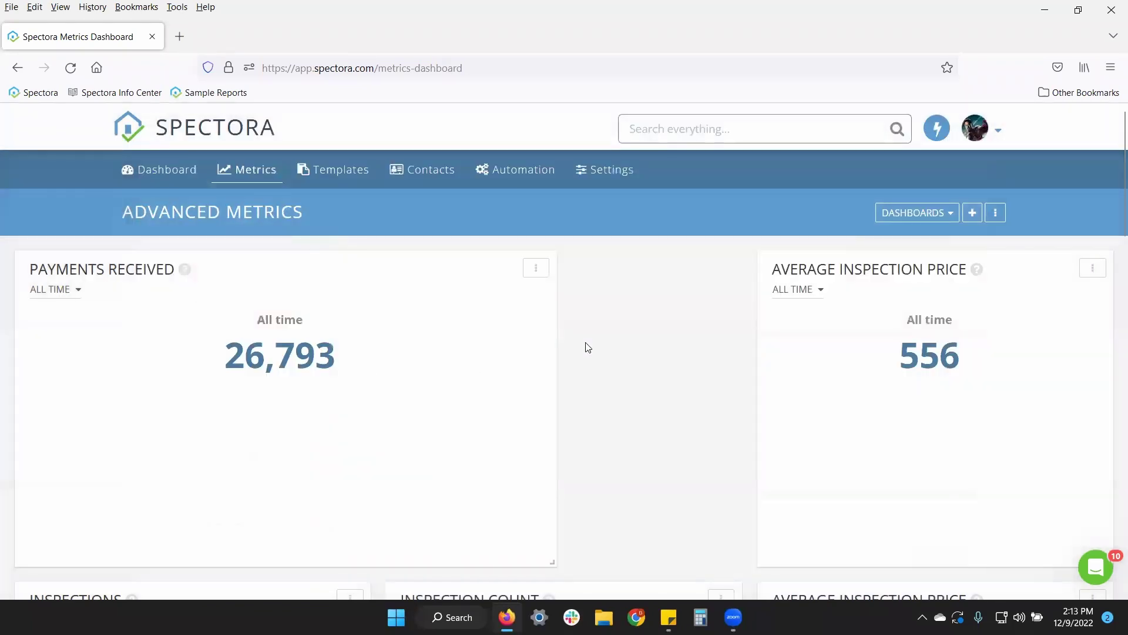
pyautogui.scroll(-1, 588, 340)
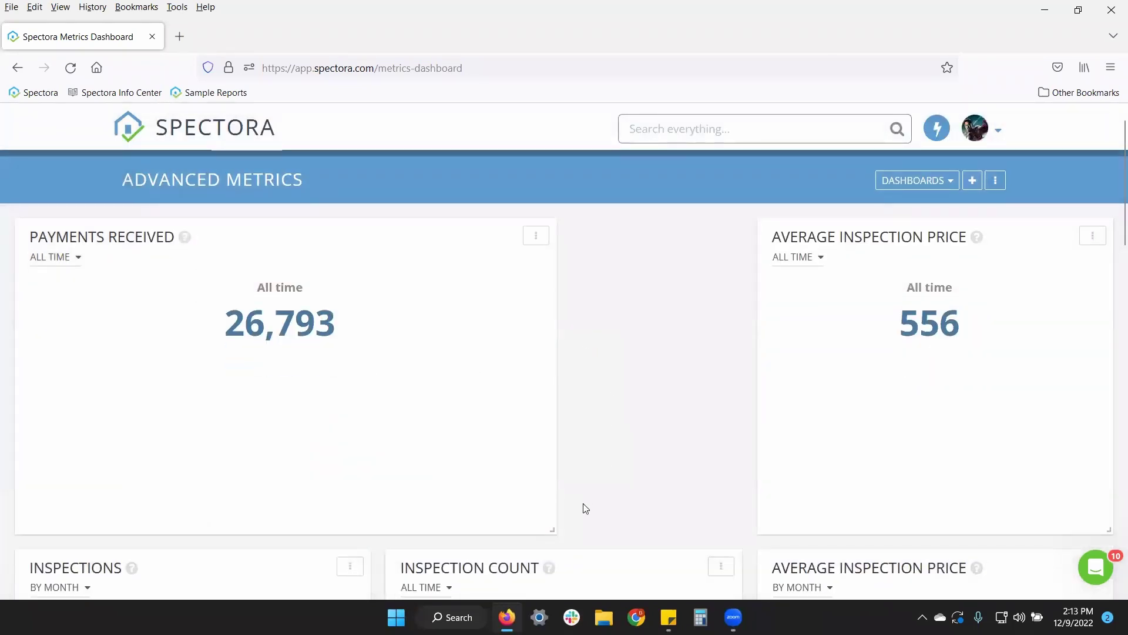
pyautogui.moveTo(514, 501); pyautogui.dragTo(275, 338)
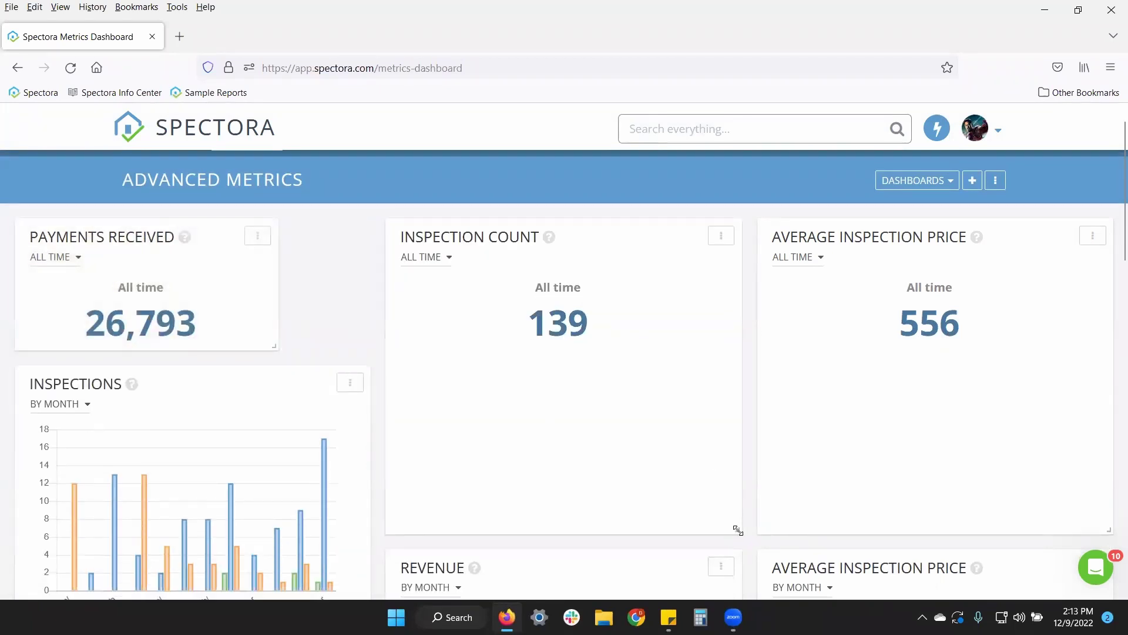
pyautogui.moveTo(738, 530); pyautogui.dragTo(475, 237)
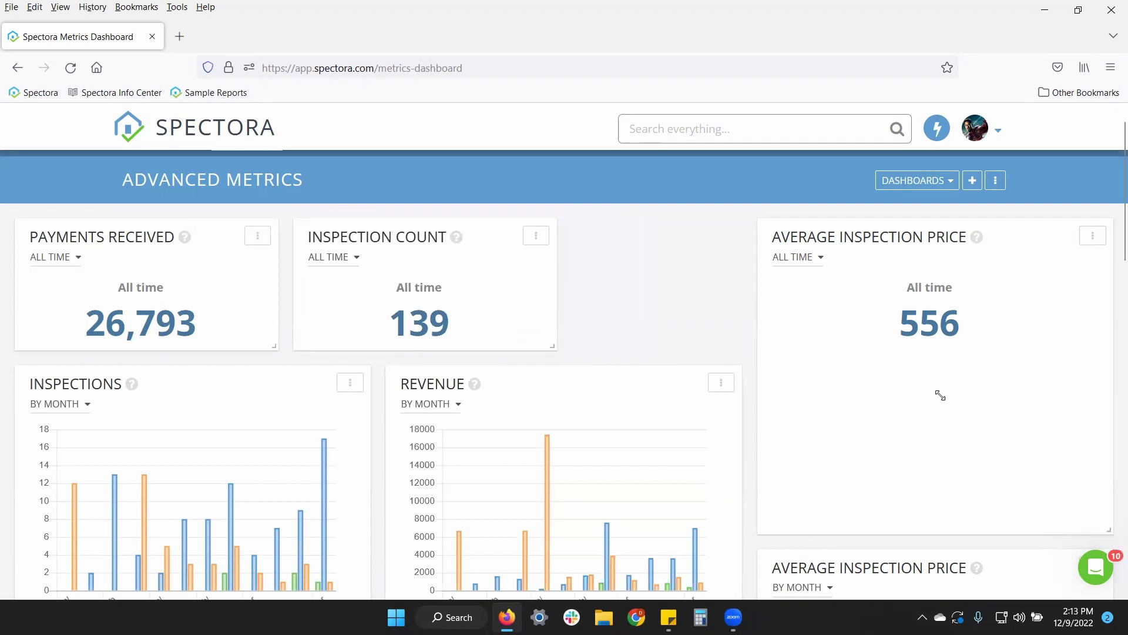
pyautogui.moveTo(940, 395); pyautogui.dragTo(1017, 348)
pyautogui.moveTo(889, 239); pyautogui.dragTo(687, 265)
# Widen the Inspections and Revenue charts so they sit side by side.
pyautogui.scroll(-3, 446, 327)
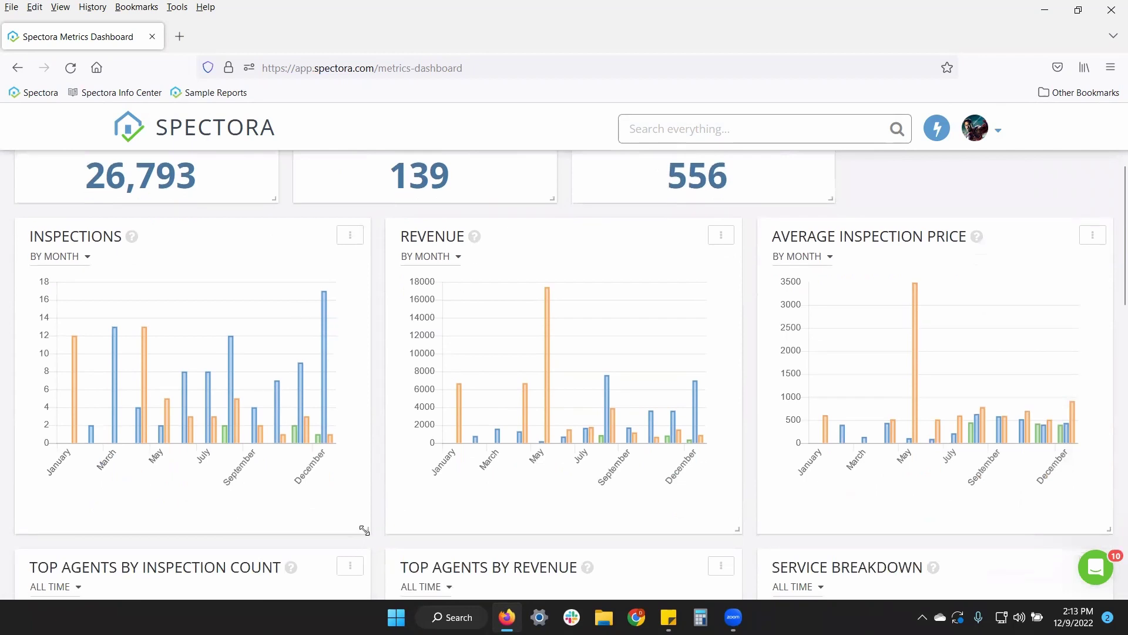
pyautogui.moveTo(437, 524); pyautogui.dragTo(582, 519)
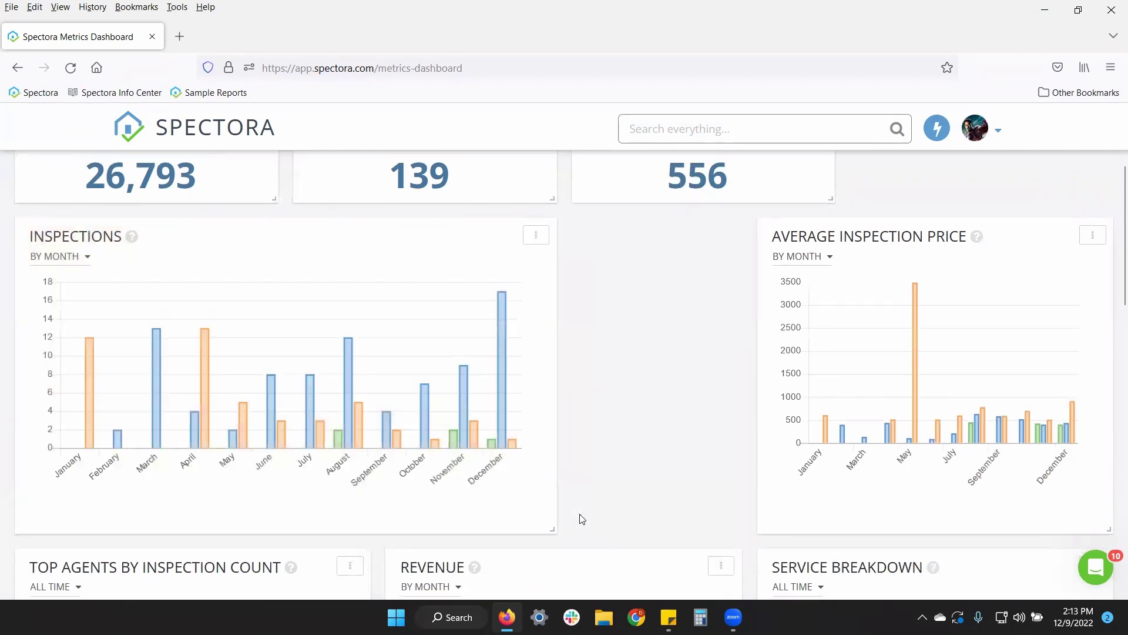
pyautogui.scroll(-2, 529, 431)
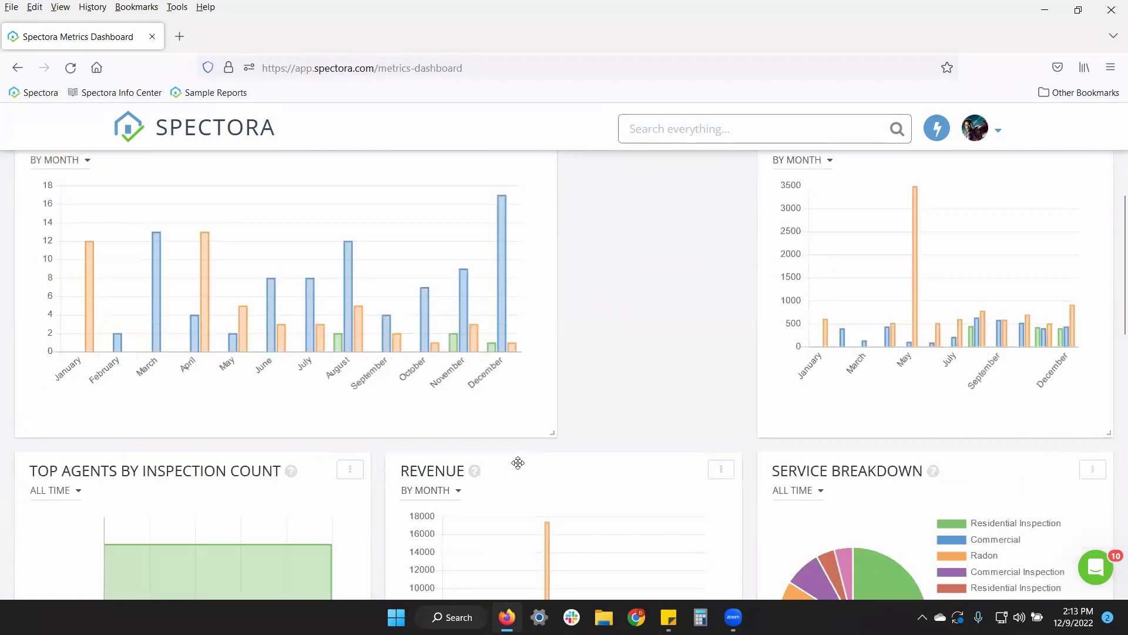
pyautogui.moveTo(517, 463); pyautogui.dragTo(695, 233)
pyautogui.scroll(2, 720, 282)
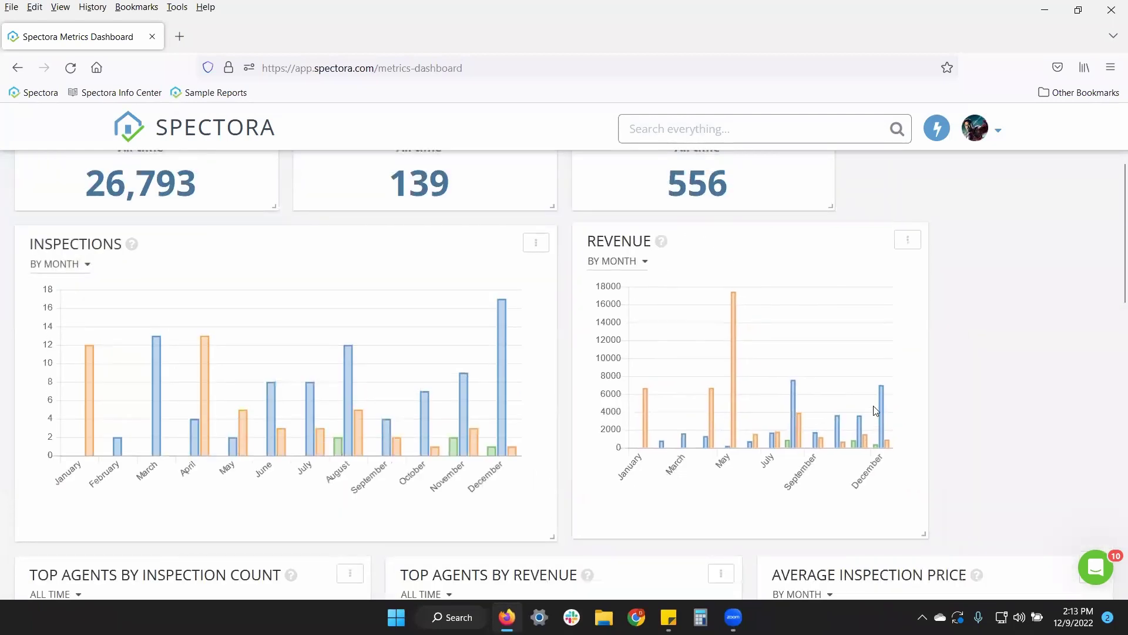
pyautogui.moveTo(1032, 536); pyautogui.dragTo(1111, 538)
pyautogui.click(568, 477)
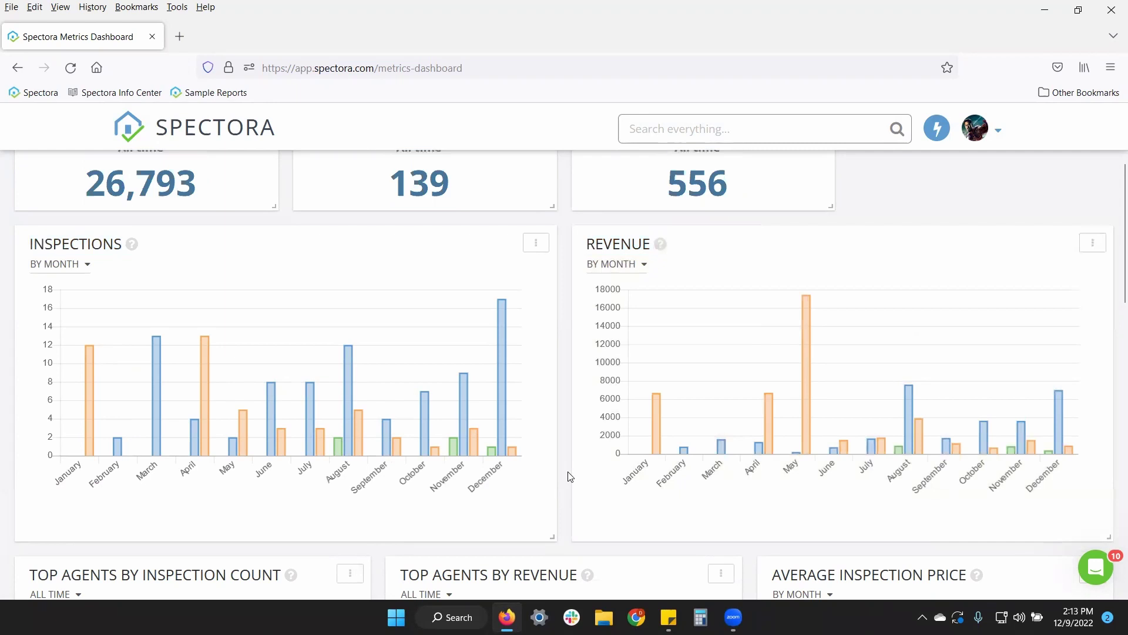
pyautogui.scroll(-4, 570, 478)
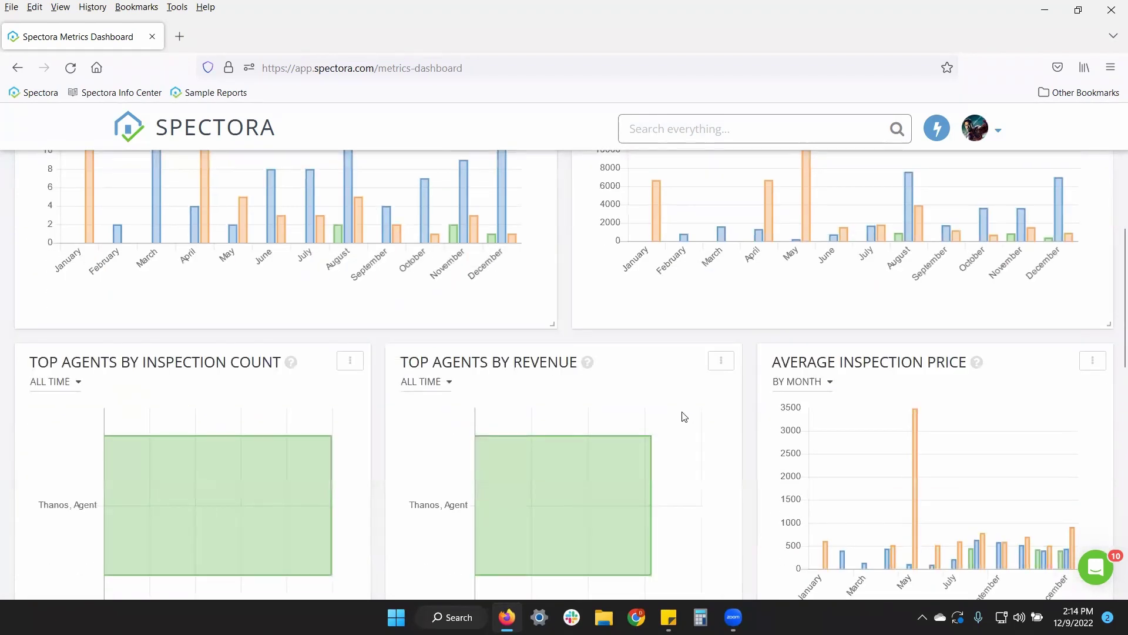
pyautogui.scroll(-4, 391, 322)
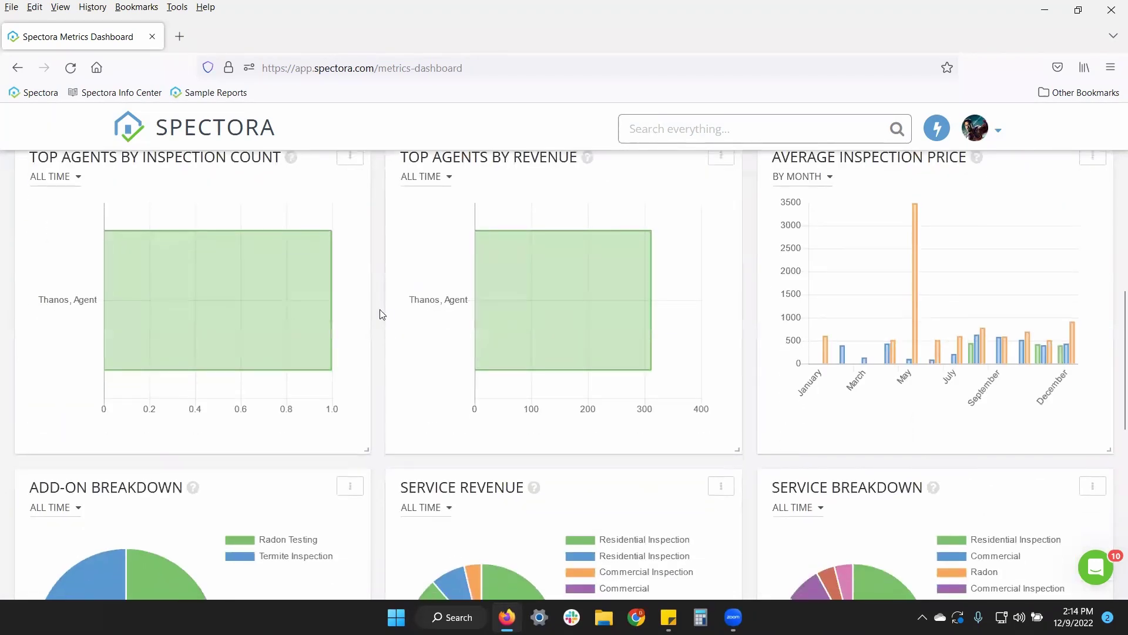
pyautogui.scroll(-2, 383, 314)
pyautogui.scroll(-2, 379, 320)
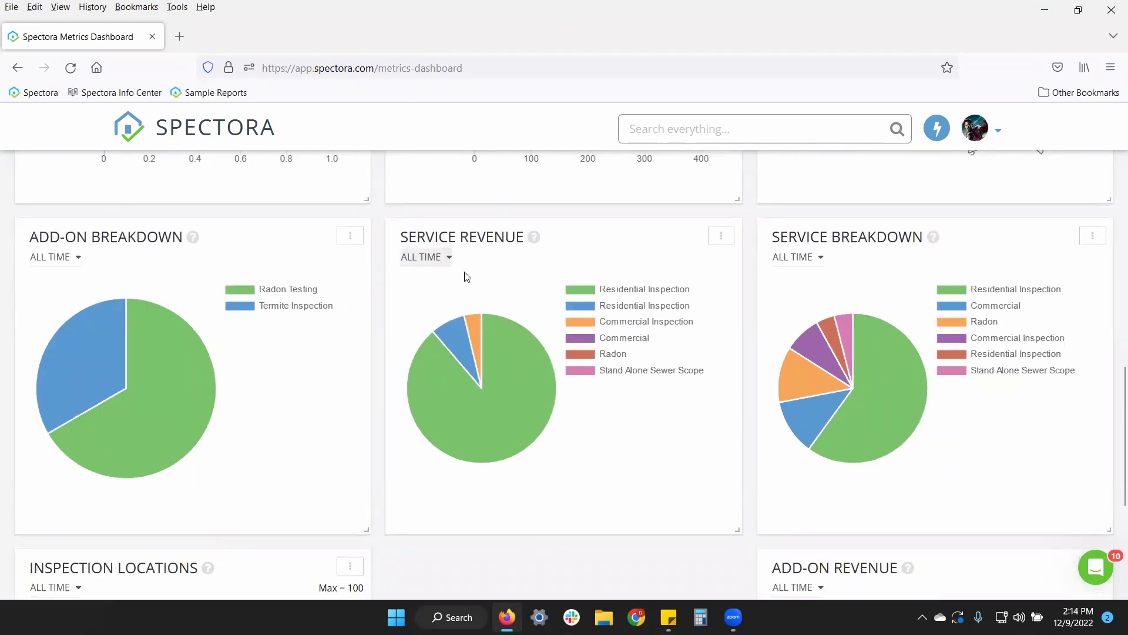
pyautogui.click(820, 258)
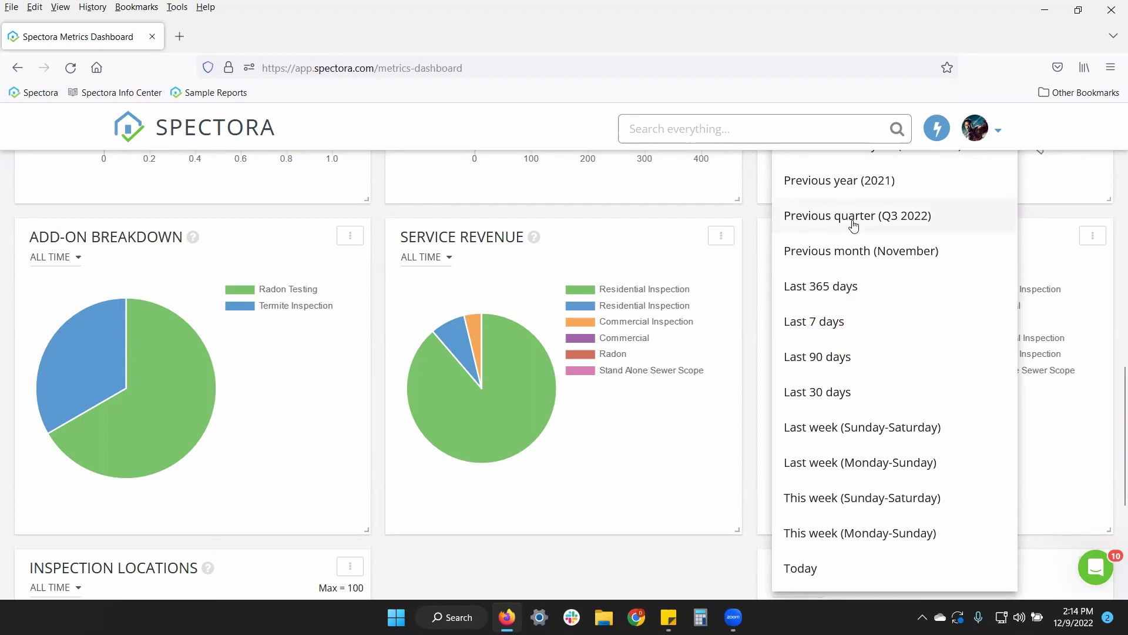
pyautogui.scroll(1, 827, 238)
pyautogui.scroll(3, 827, 238)
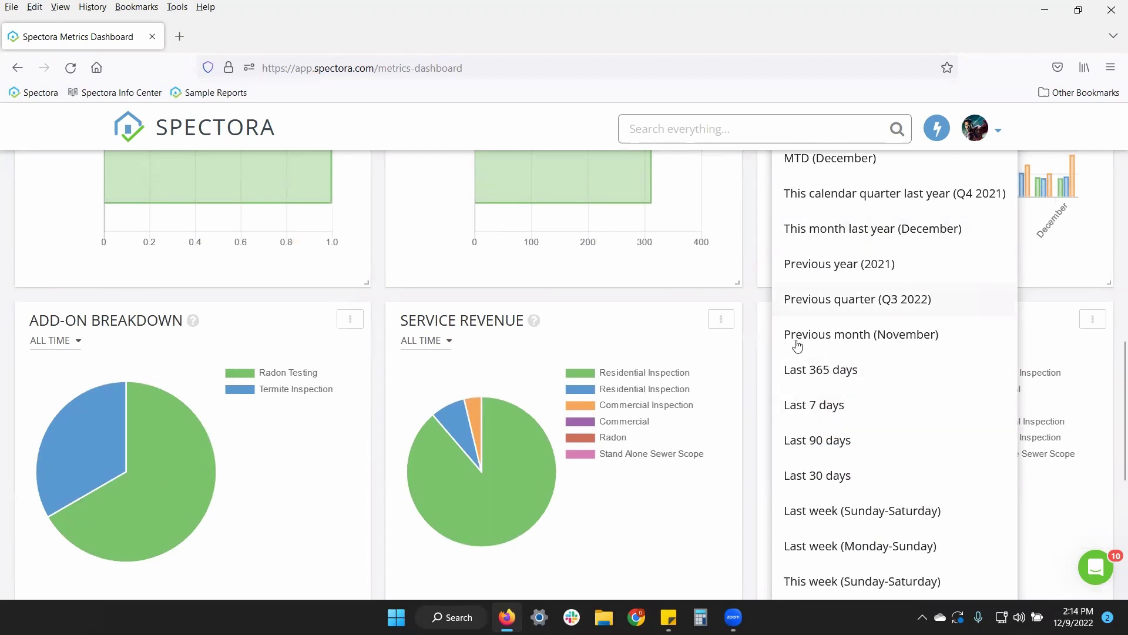
pyautogui.click(754, 310)
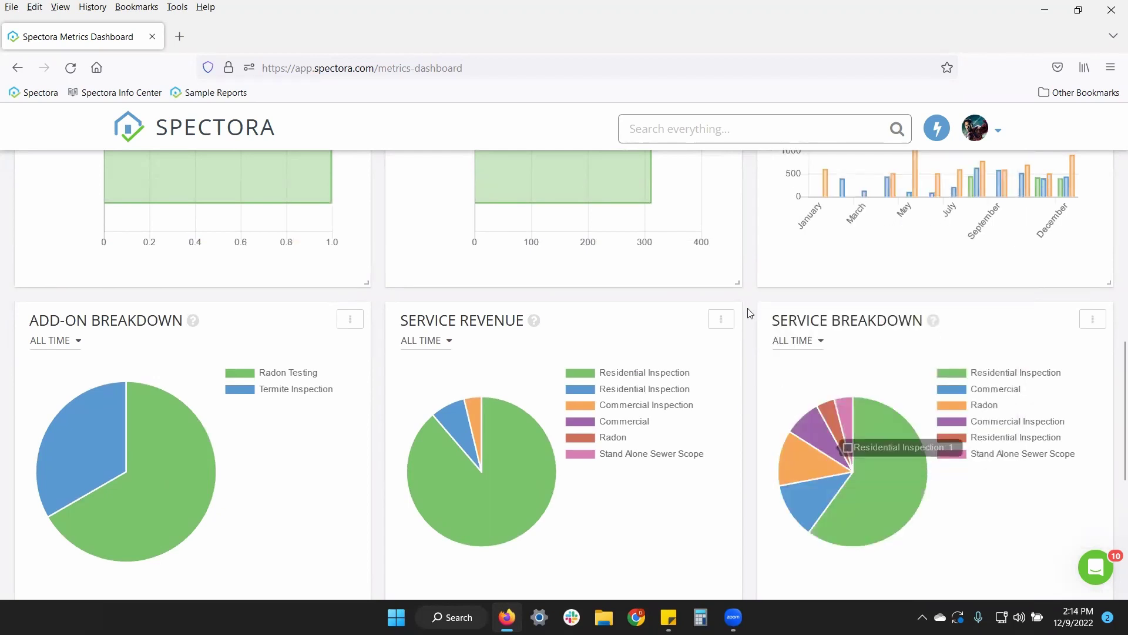
pyautogui.scroll(-4, 743, 310)
pyautogui.scroll(3, 744, 310)
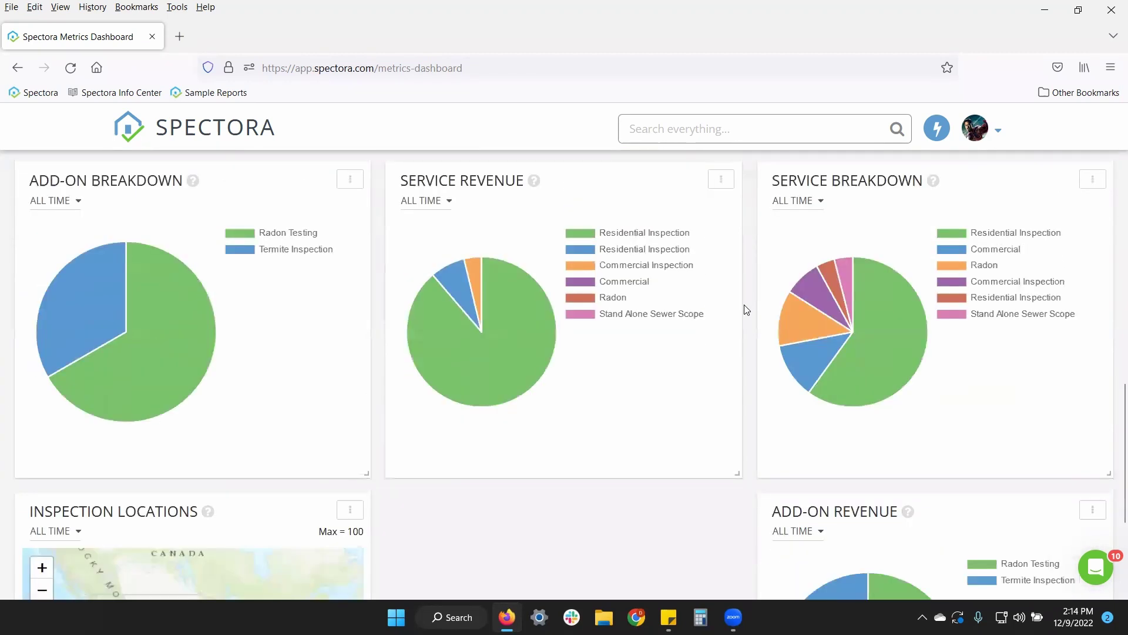
pyautogui.scroll(2, 745, 310)
pyautogui.scroll(-7, 745, 309)
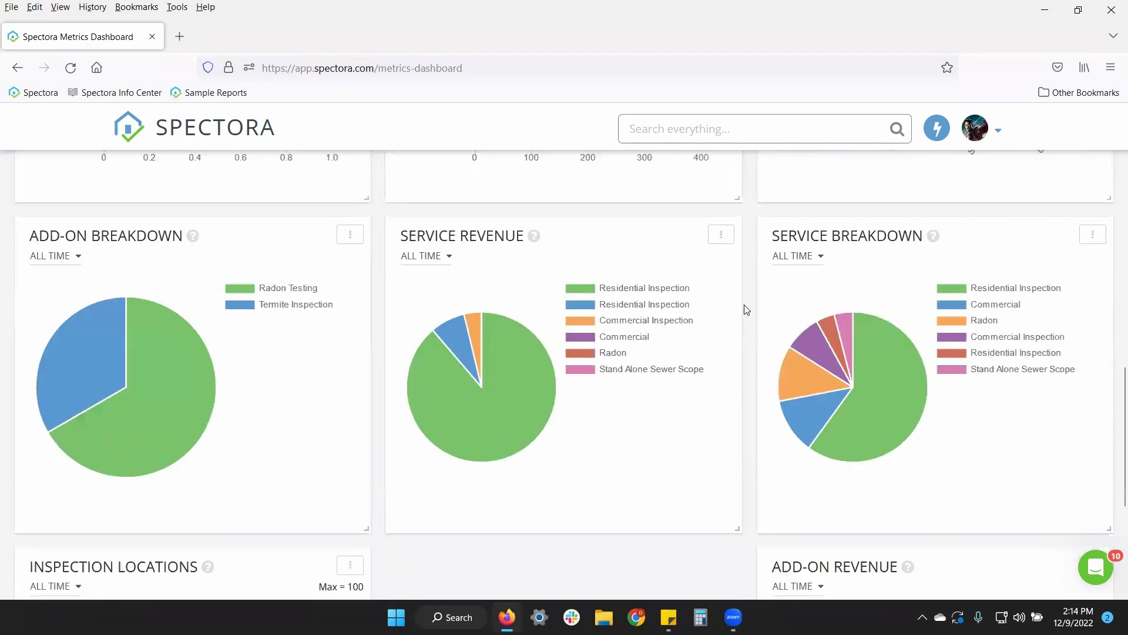
pyautogui.scroll(10, 745, 309)
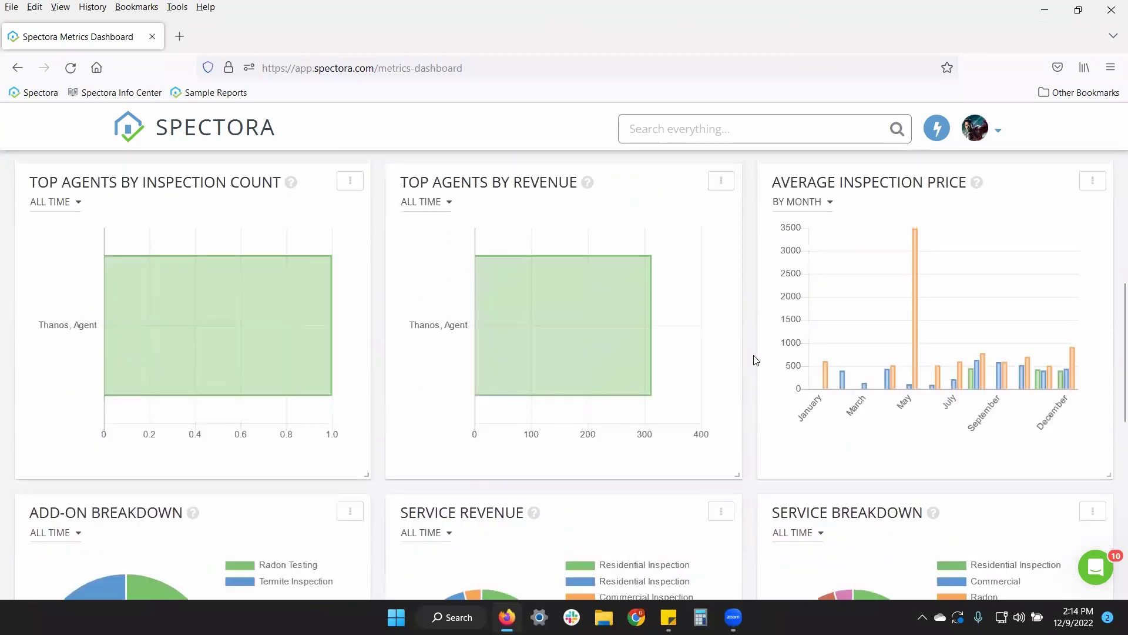
pyautogui.scroll(1, 756, 378)
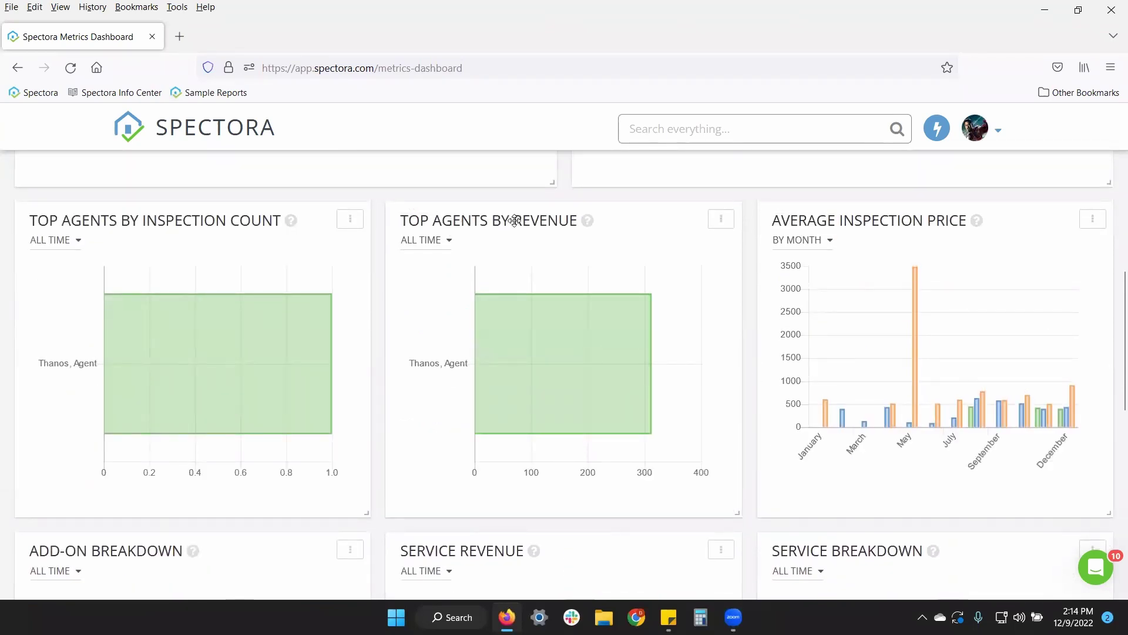
# Change the Top Agents by Revenue panel to Total Inspections grouped by Inspection City, renamed 'inspections by city'.
pyautogui.click(724, 223)
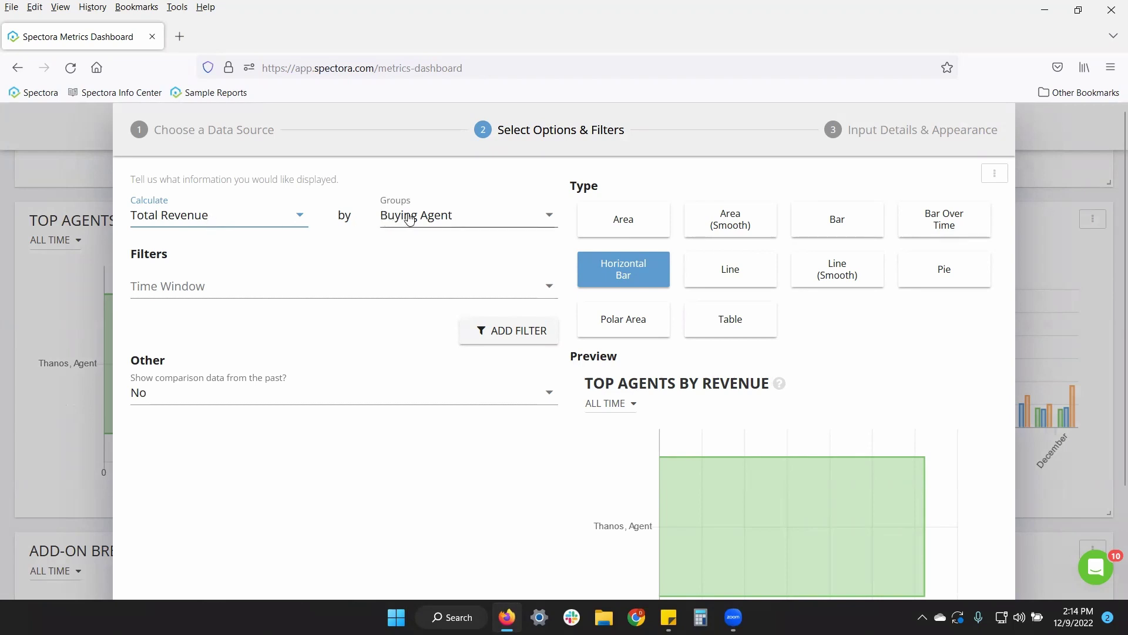
pyautogui.click(231, 218)
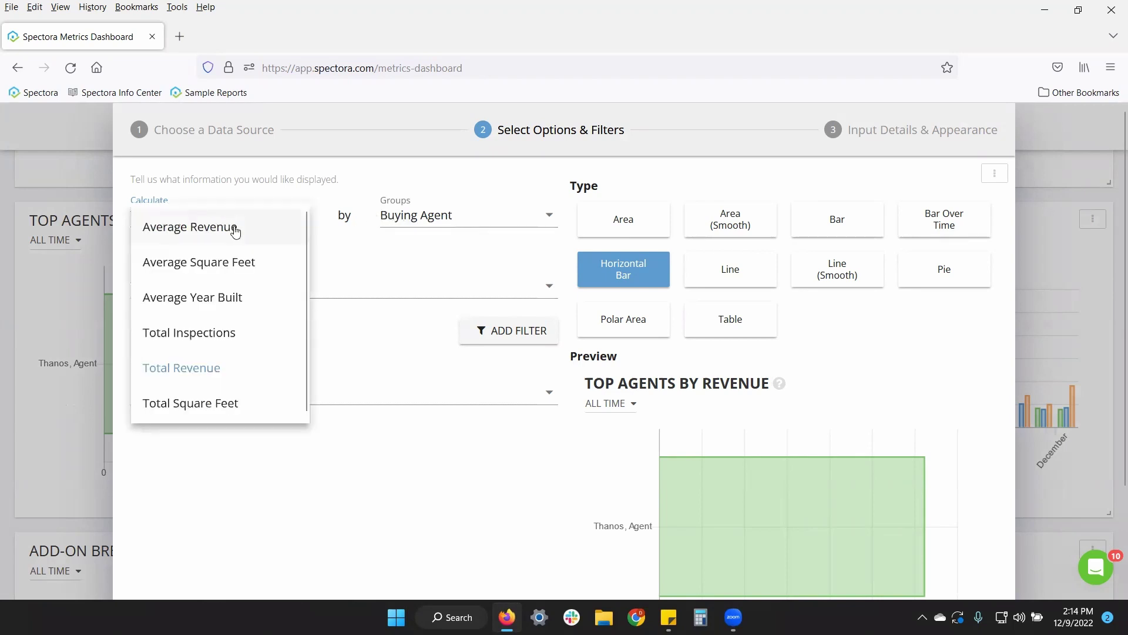
pyautogui.click(169, 335)
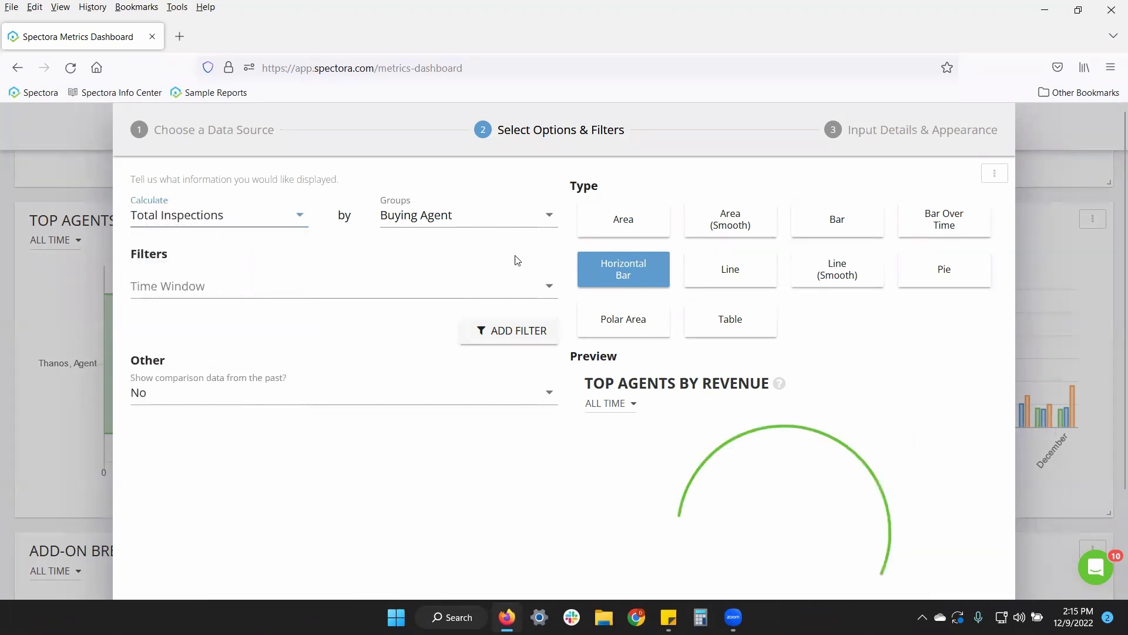
pyautogui.click(449, 218)
pyautogui.click(400, 347)
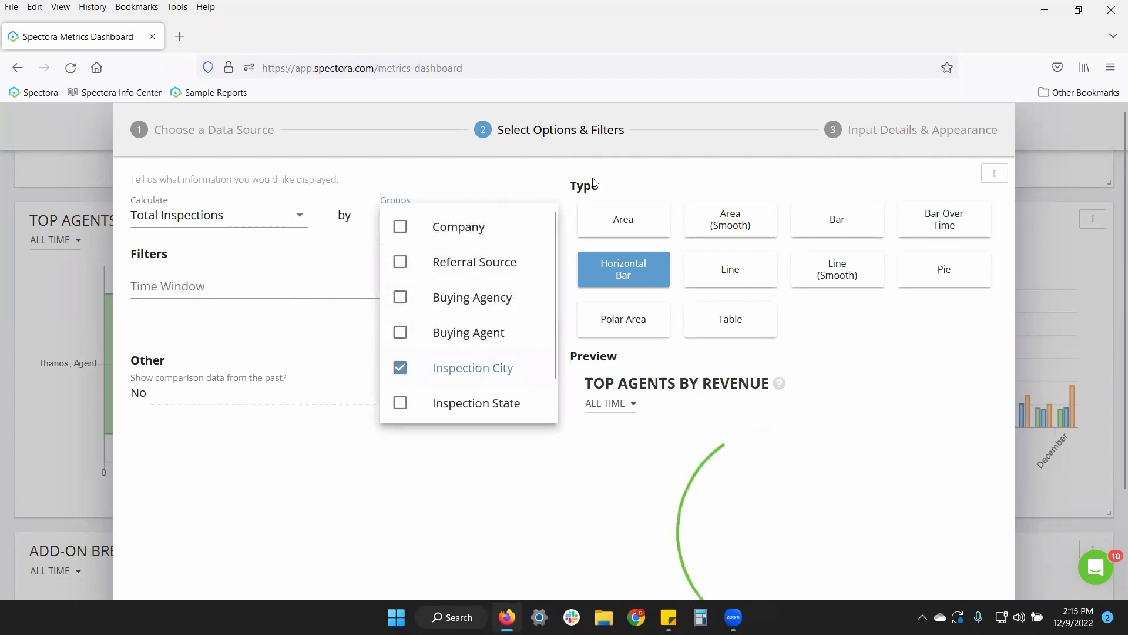
pyautogui.click(660, 179)
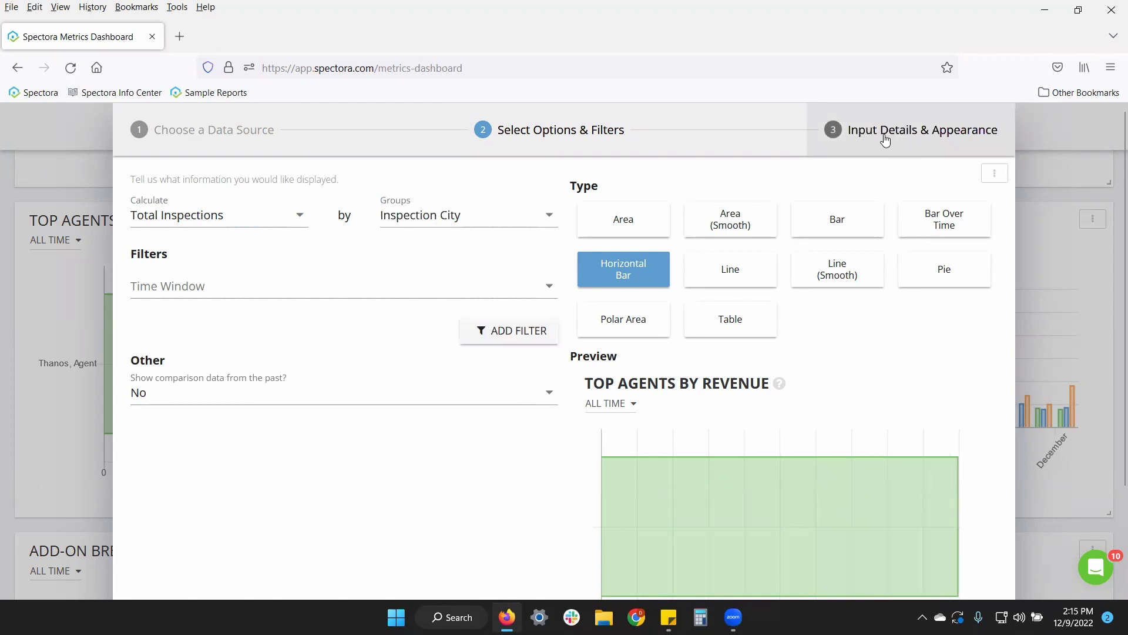
pyautogui.click(884, 134)
pyautogui.press('Tab')
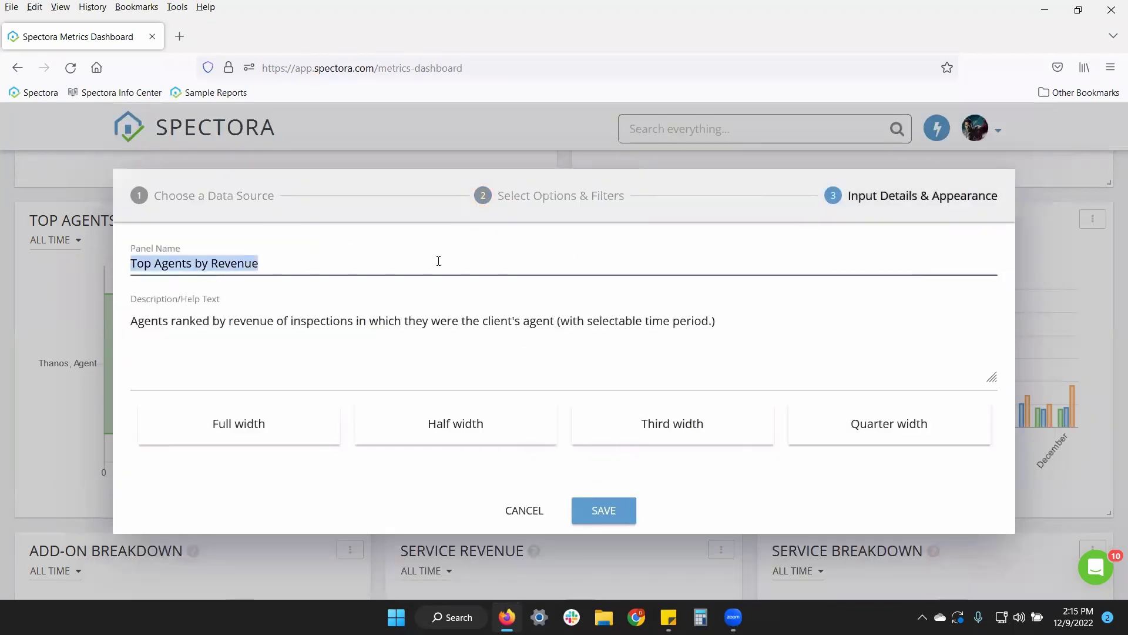
pyautogui.write('inspections by city')
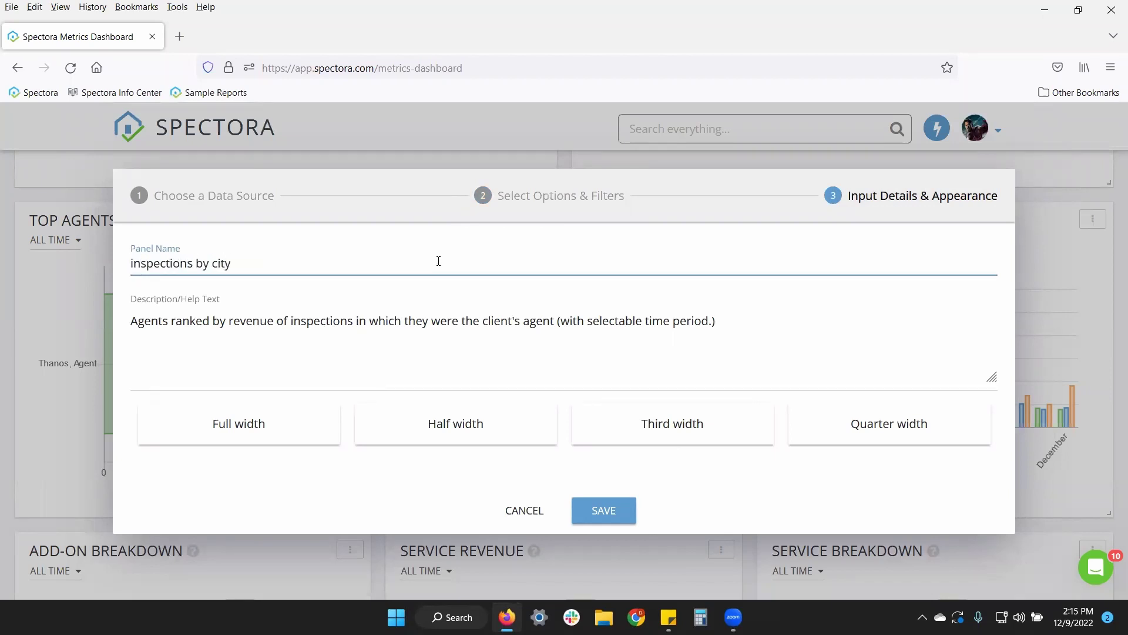
pyautogui.click(612, 511)
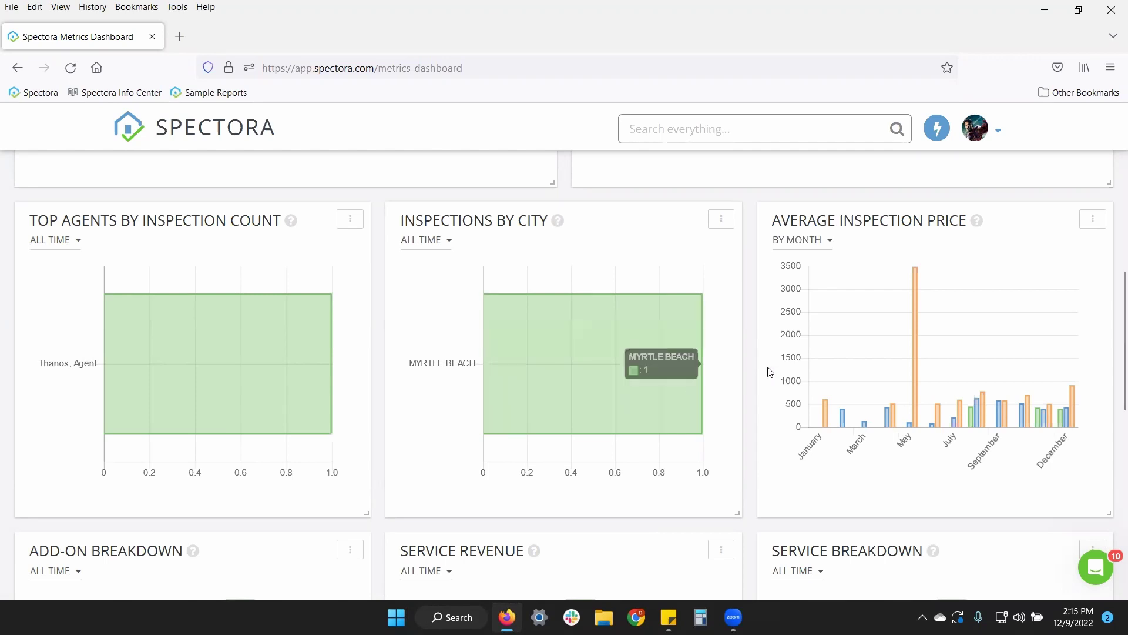
# Stretch the Inspection Locations map across two columns beside Add-On Revenue, then return to the top.
pyautogui.scroll(-10, 747, 347)
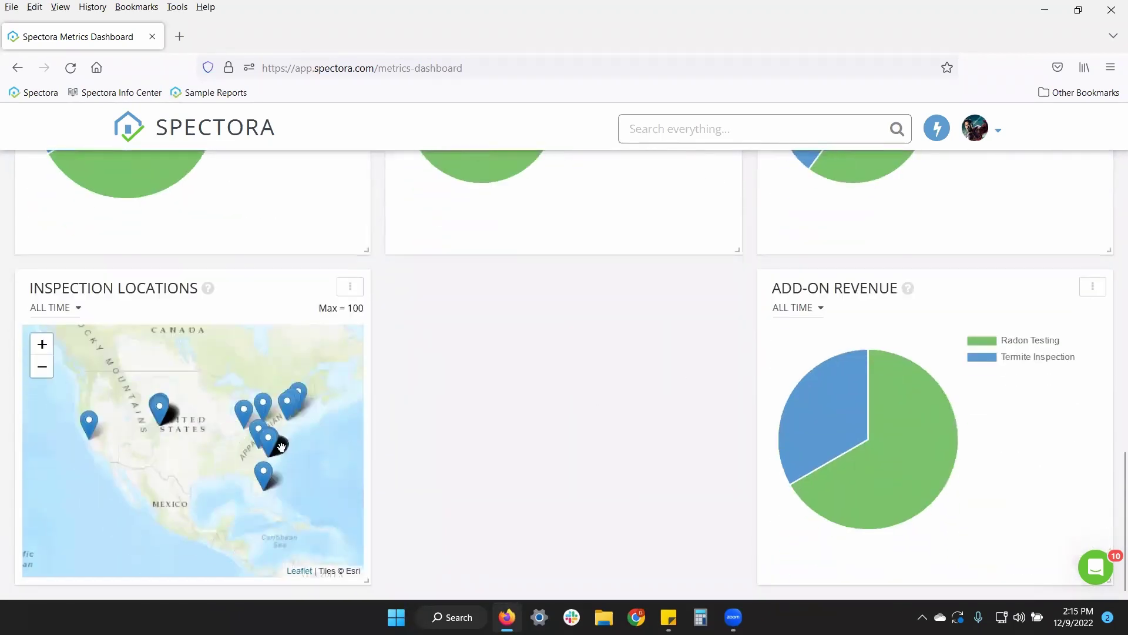
pyautogui.scroll(2, 165, 433)
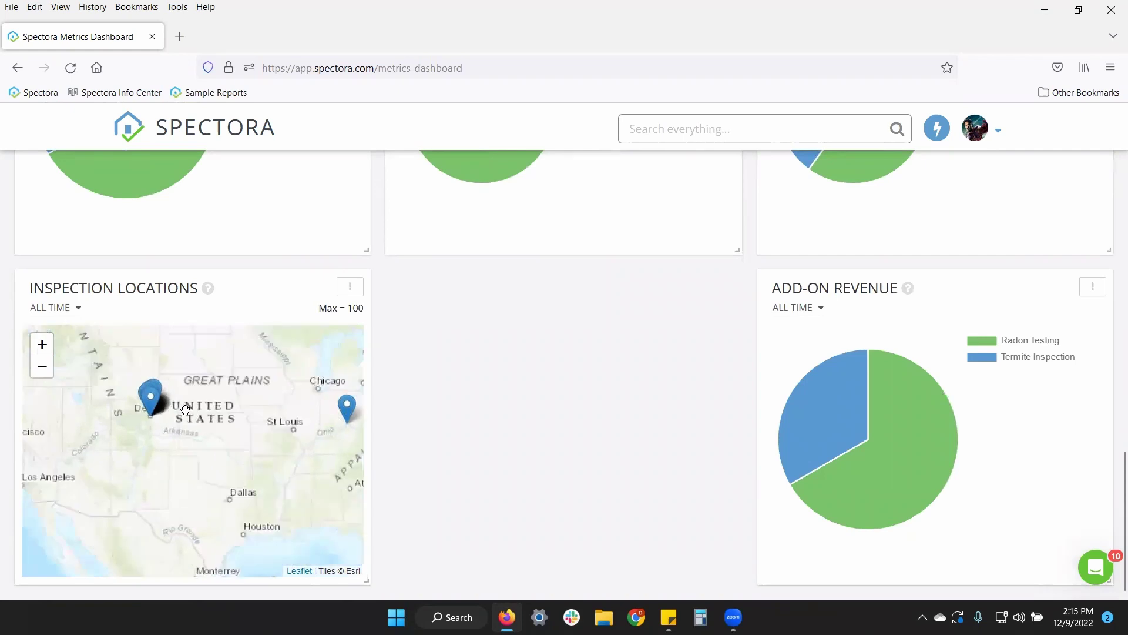
pyautogui.moveTo(368, 582); pyautogui.dragTo(737, 574)
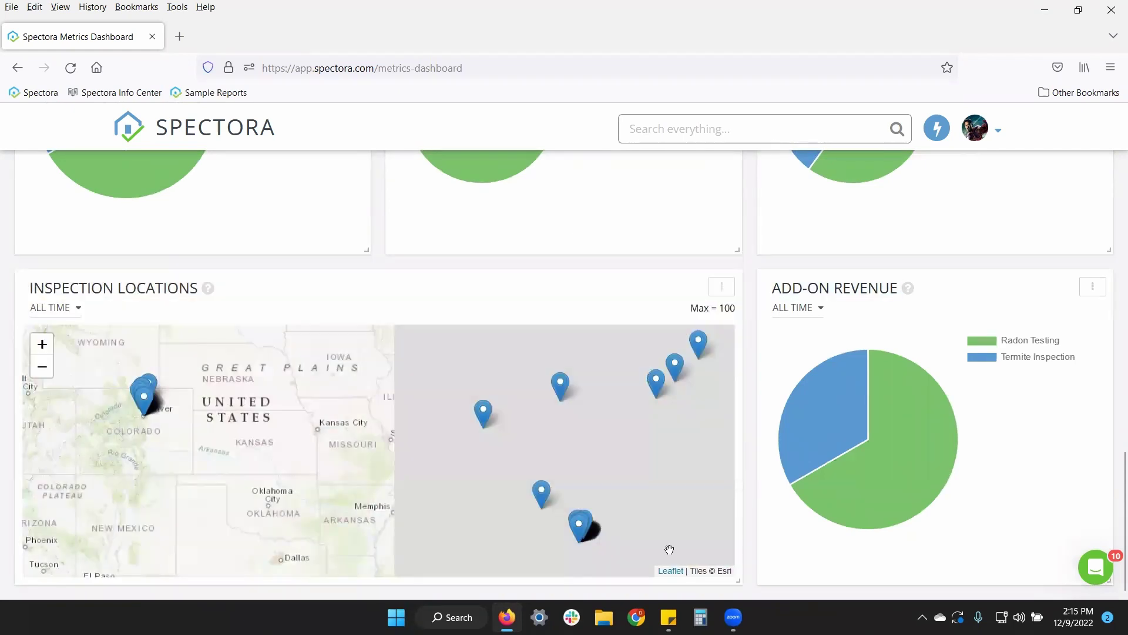
pyautogui.scroll(7, 393, 320)
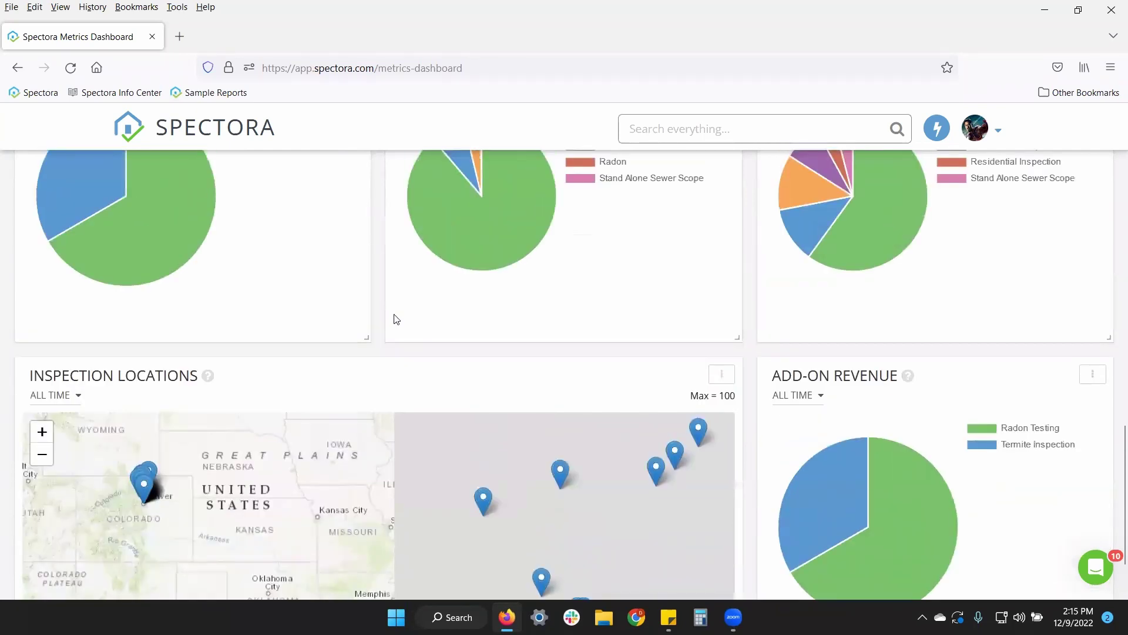
pyautogui.scroll(5, 374, 342)
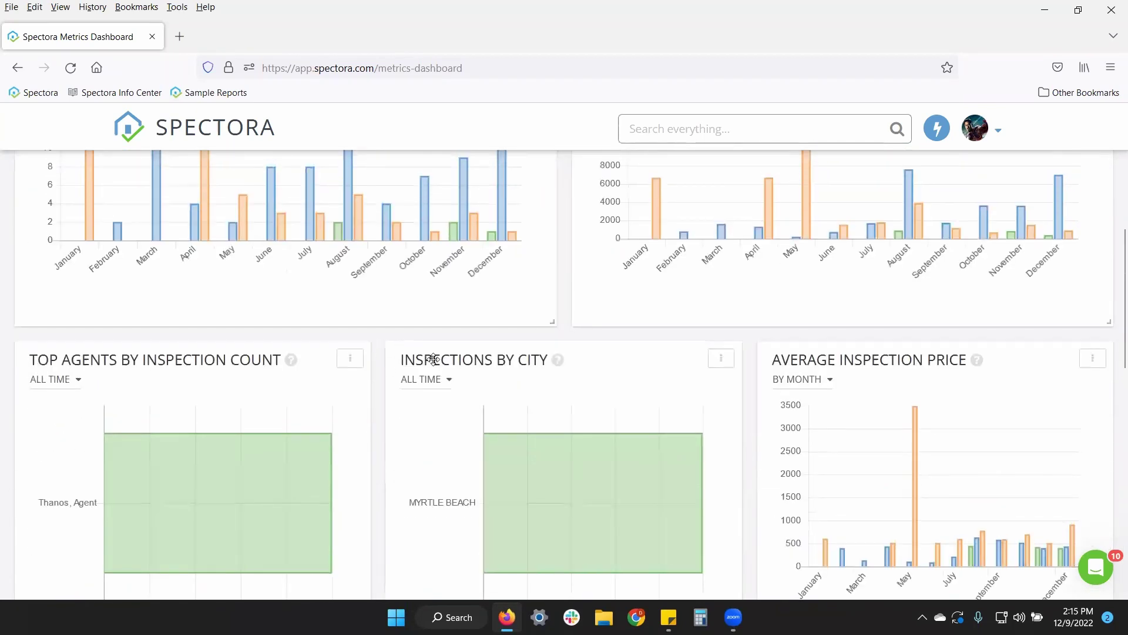
pyautogui.scroll(5, 567, 319)
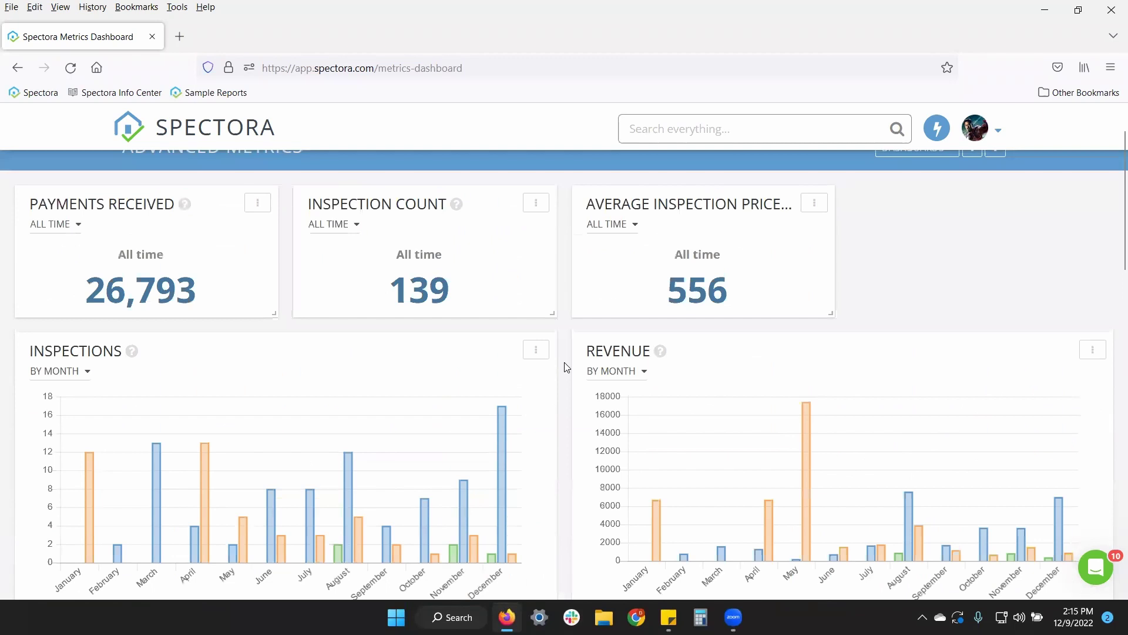
pyautogui.scroll(1, 567, 368)
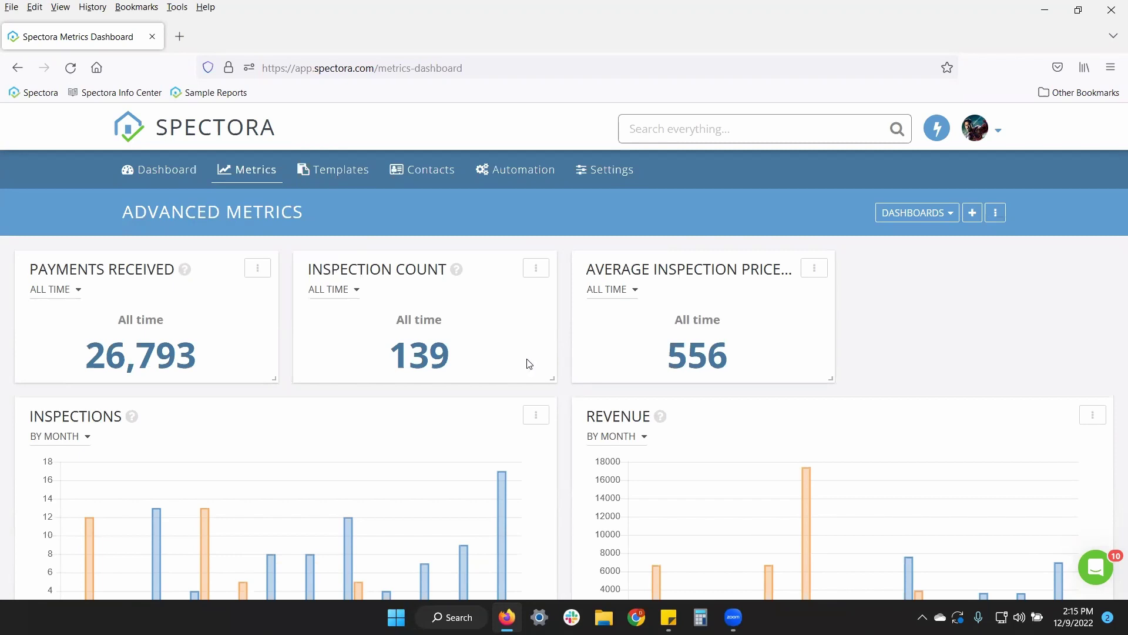
# On the main dashboard, narrow the Map widget and move Today beside it.
pyautogui.click(166, 184)
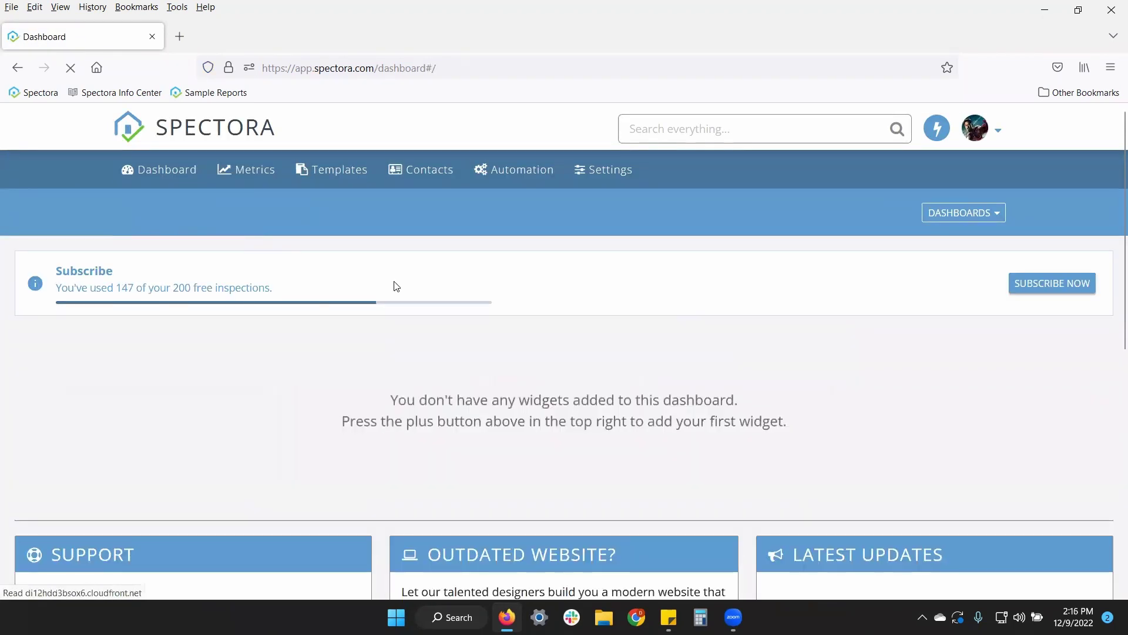
pyautogui.scroll(-4, 393, 286)
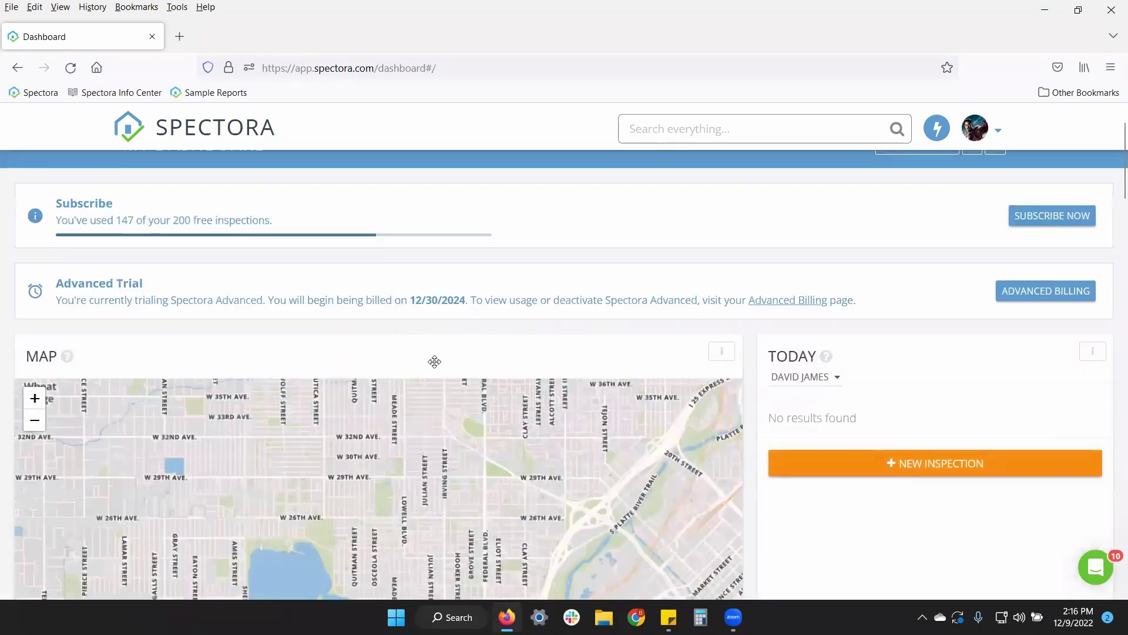
pyautogui.scroll(-3, 435, 361)
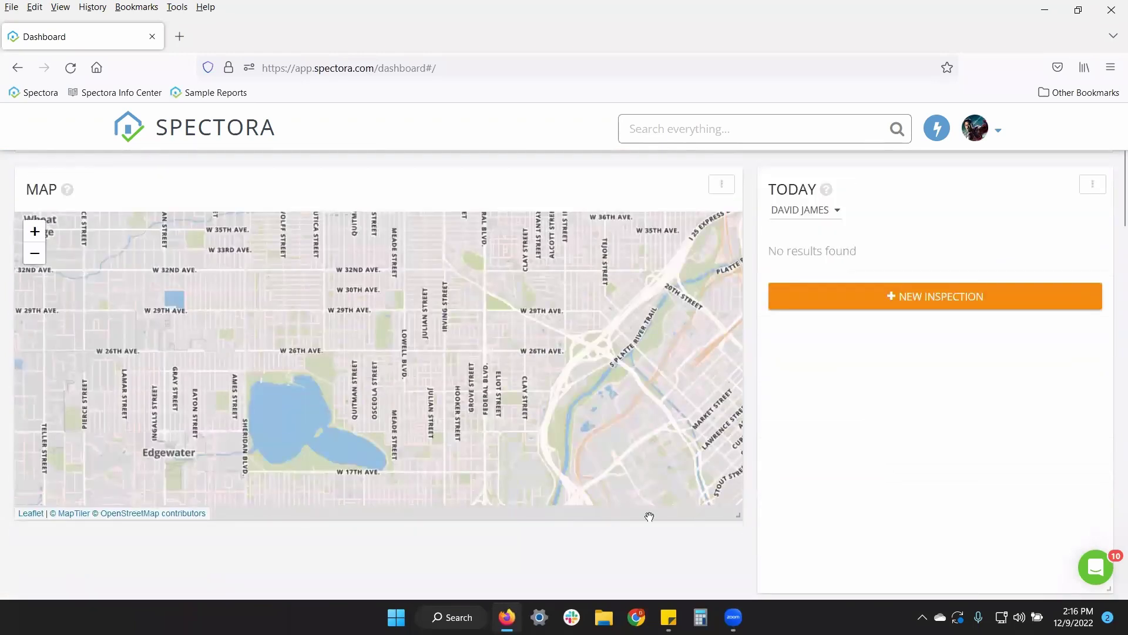
pyautogui.moveTo(649, 517); pyautogui.dragTo(429, 517)
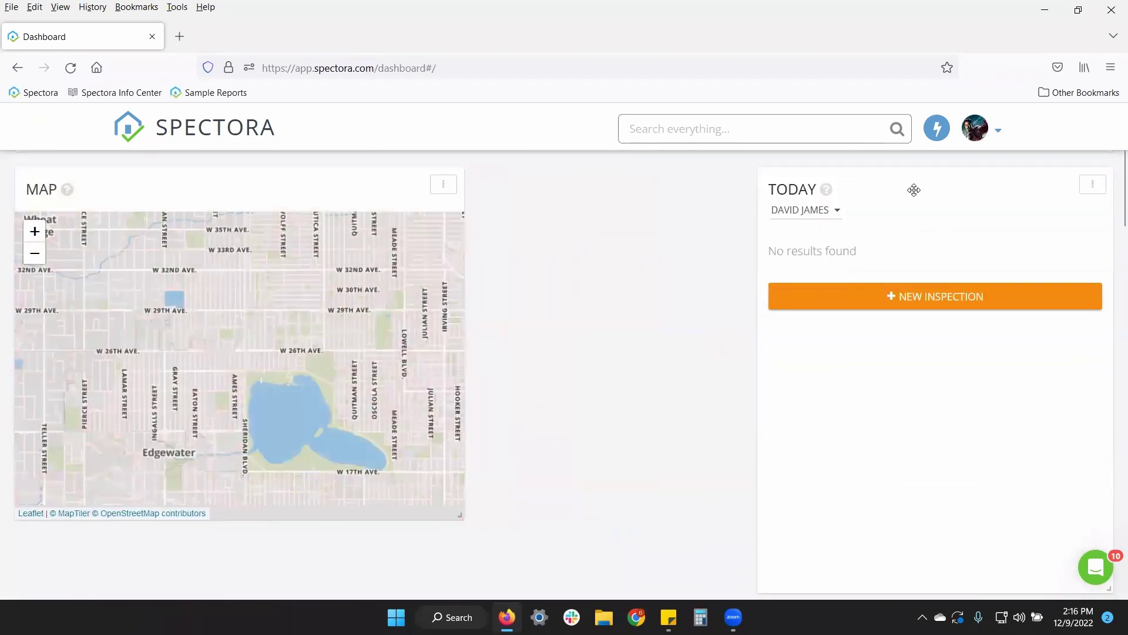
pyautogui.moveTo(914, 190); pyautogui.dragTo(622, 190)
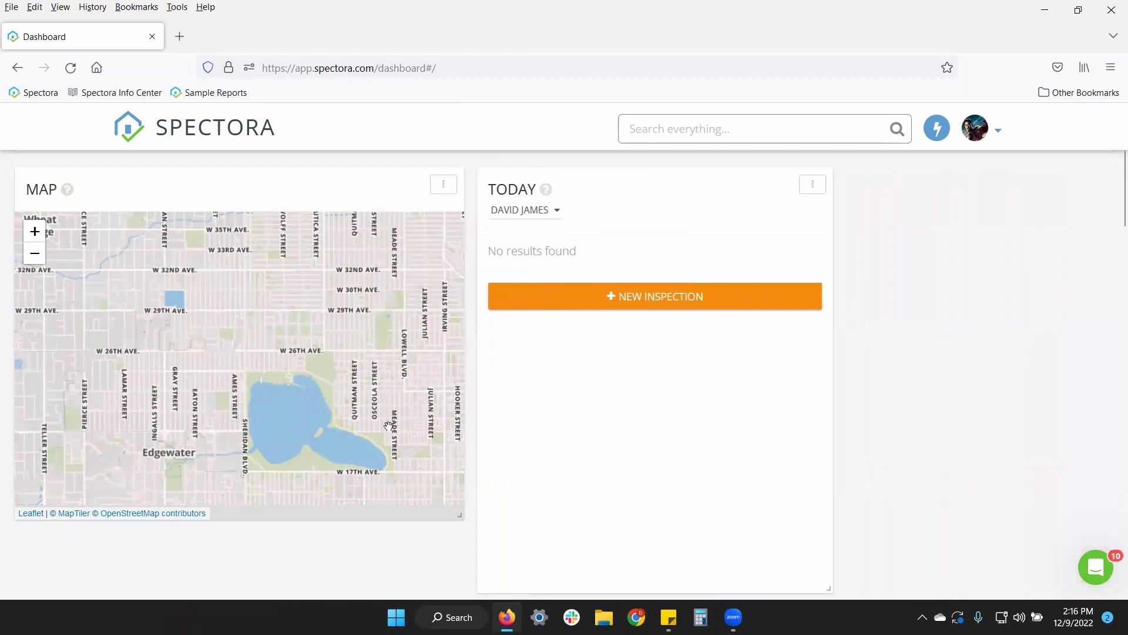
# Shrink the In Progress widget and place it in the top-right slot.
pyautogui.scroll(-5, 929, 370)
pyautogui.scroll(-2, 1038, 549)
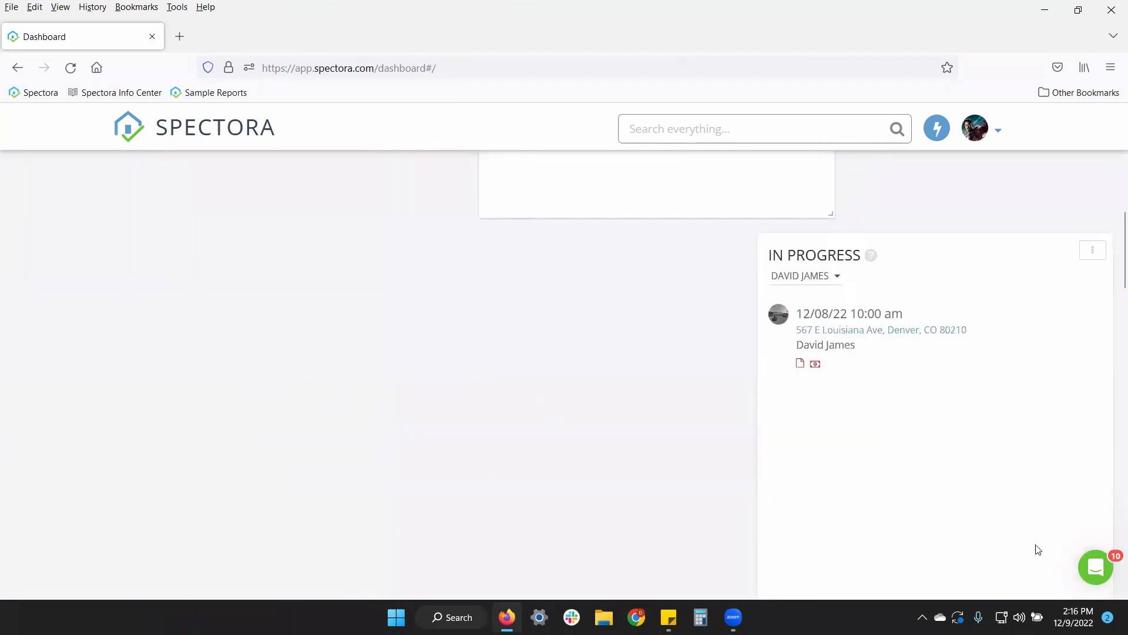
pyautogui.scroll(-5, 1046, 550)
pyautogui.moveTo(1107, 366); pyautogui.dragTo(967, 341)
pyautogui.scroll(5, 929, 334)
pyautogui.moveTo(905, 307); pyautogui.dragTo(997, 230)
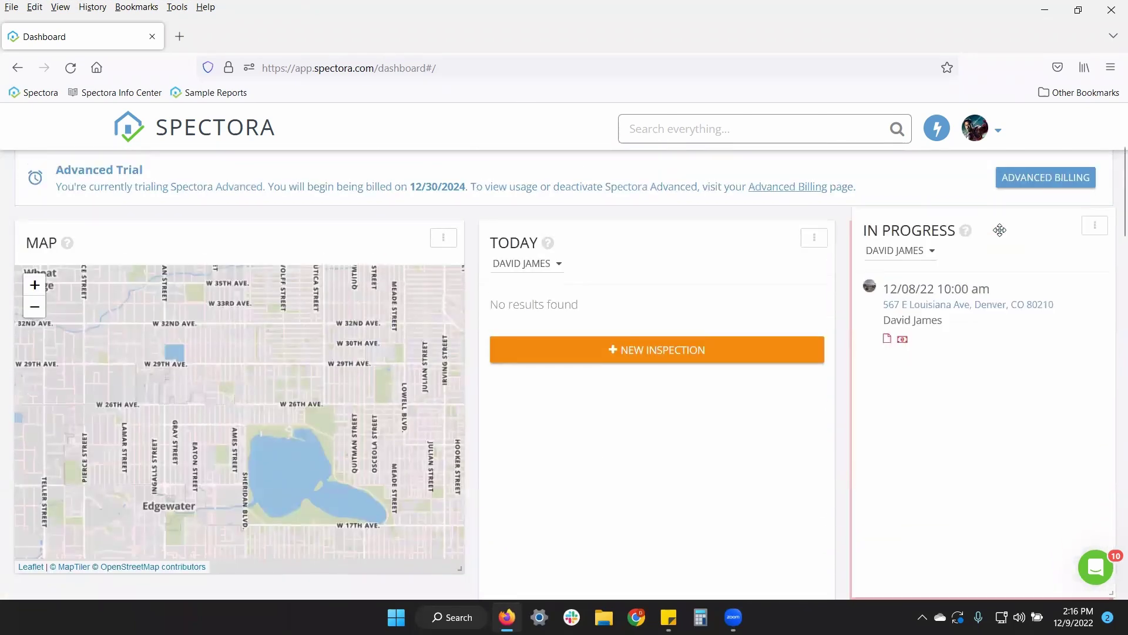
pyautogui.scroll(-5, 517, 332)
pyautogui.scroll(-8, 456, 307)
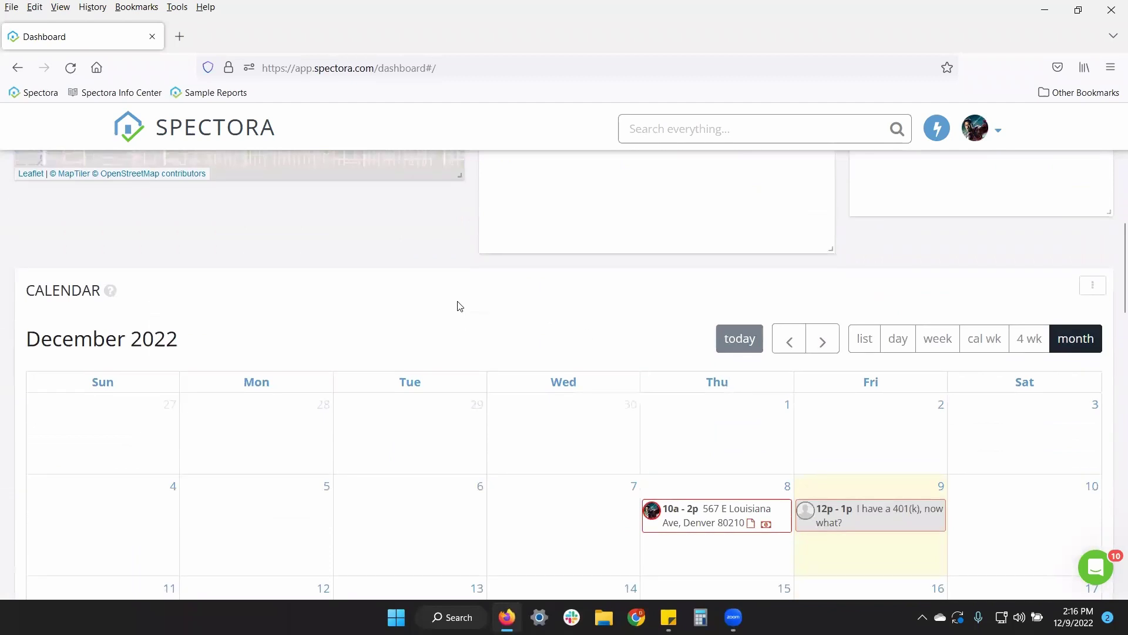
pyautogui.scroll(7, 463, 293)
pyautogui.scroll(7, 464, 294)
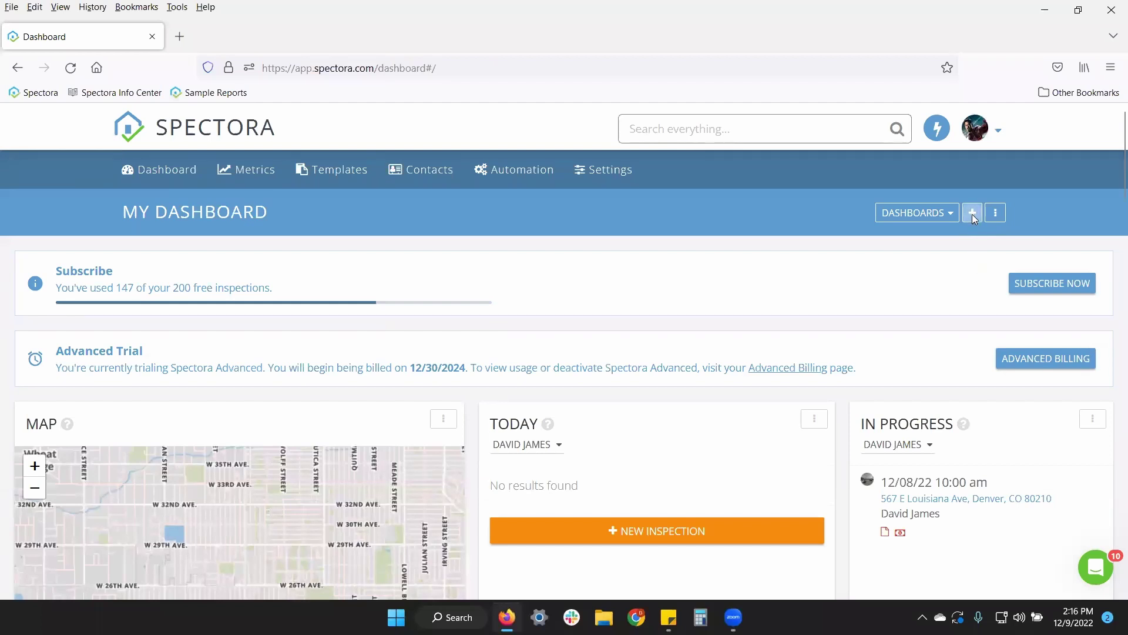
# Add the Capacity Chart widget to the main dashboard.
pyautogui.click(972, 214)
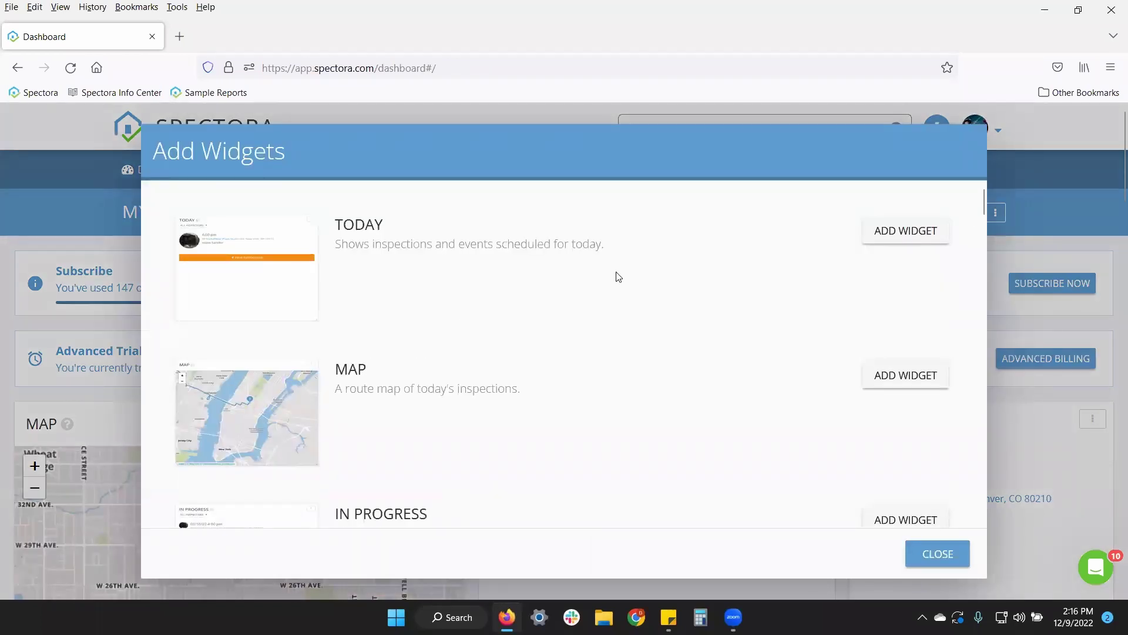
pyautogui.scroll(-10, 619, 276)
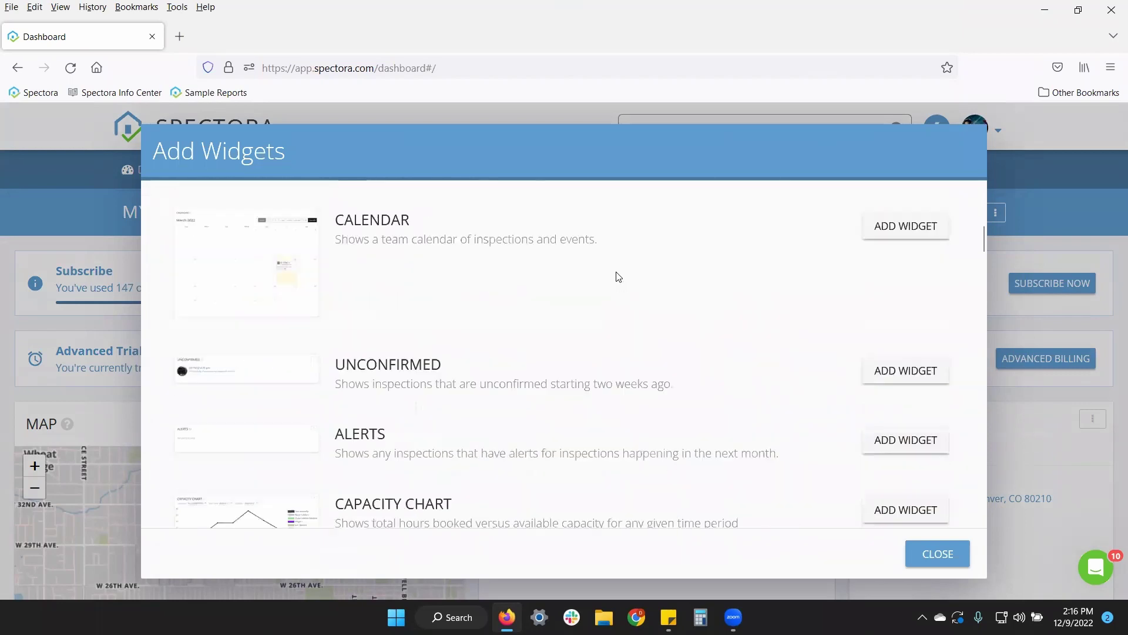
pyautogui.scroll(-7, 618, 276)
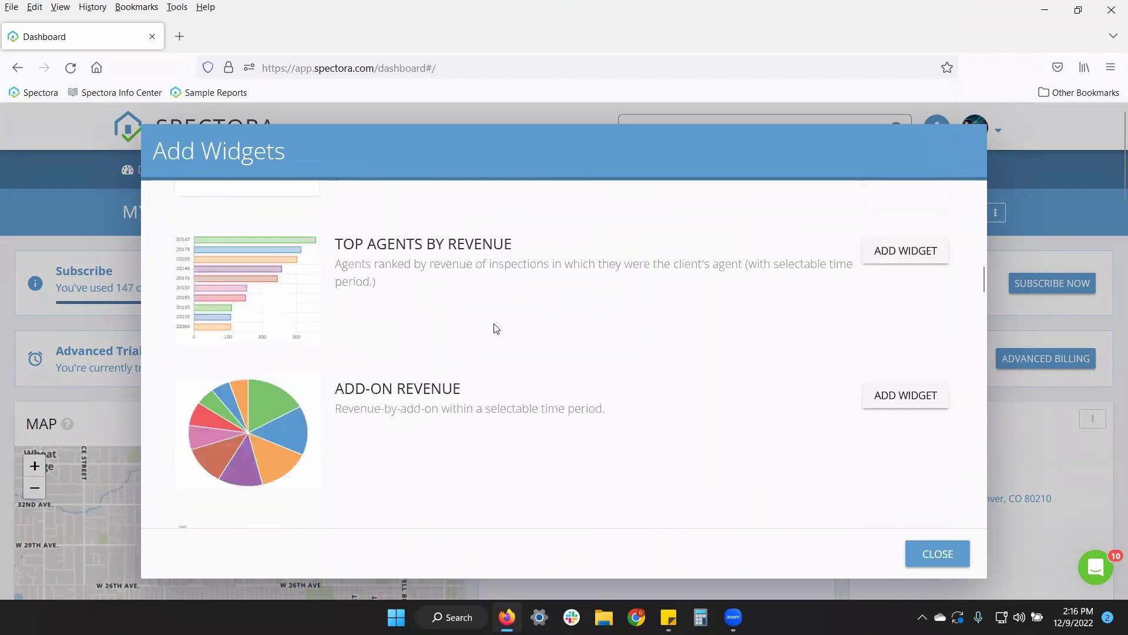
pyautogui.scroll(-8, 458, 303)
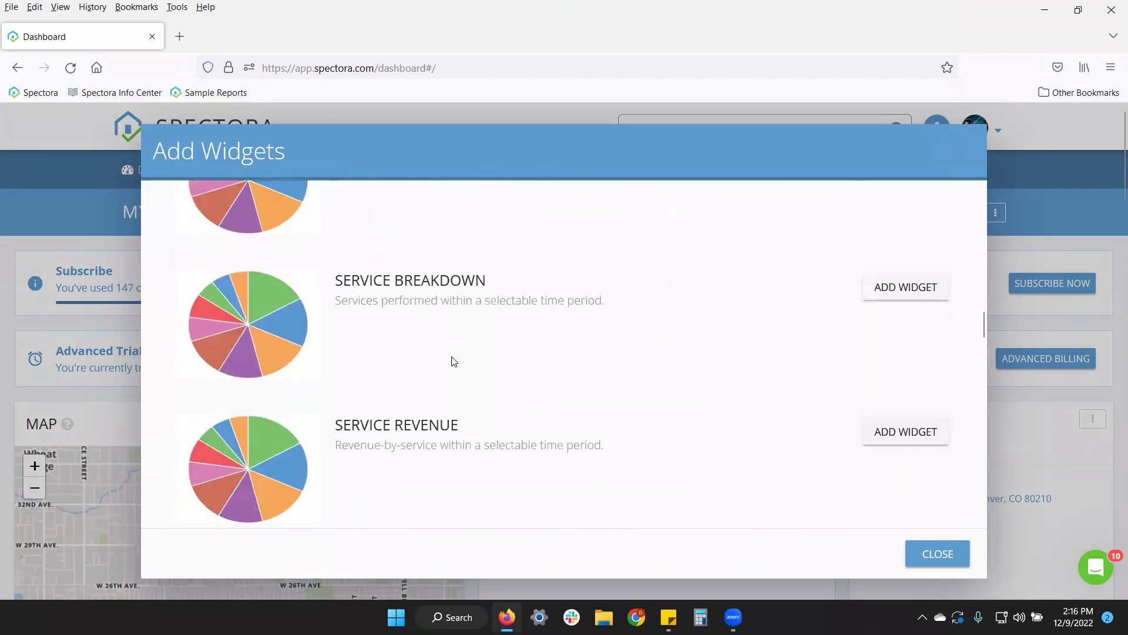
pyautogui.scroll(-8, 415, 362)
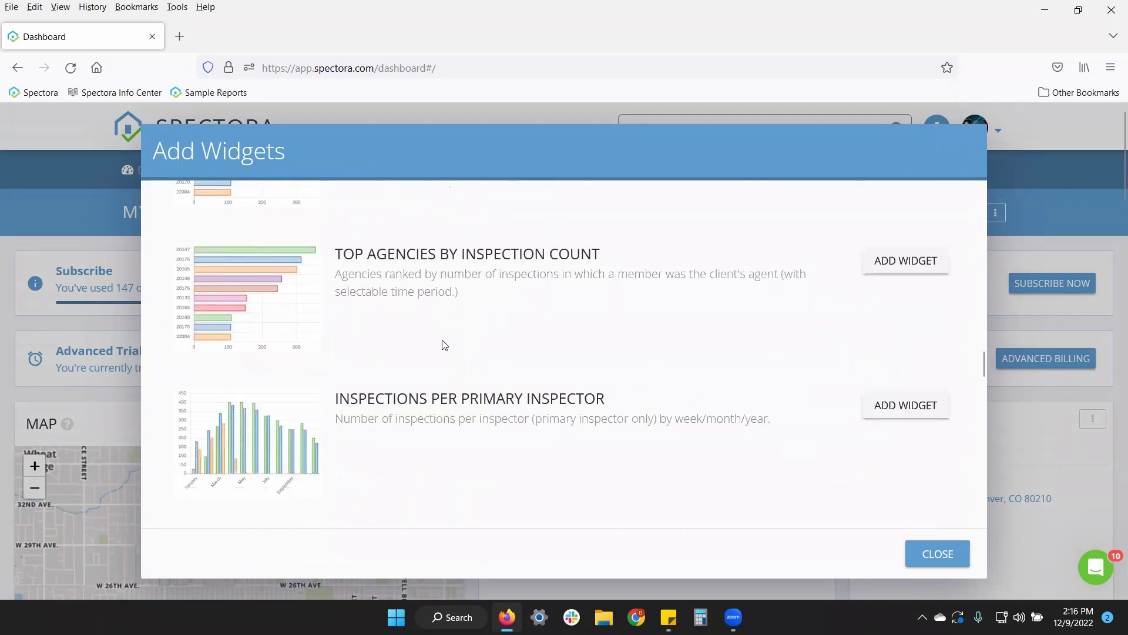
pyautogui.scroll(8, 445, 345)
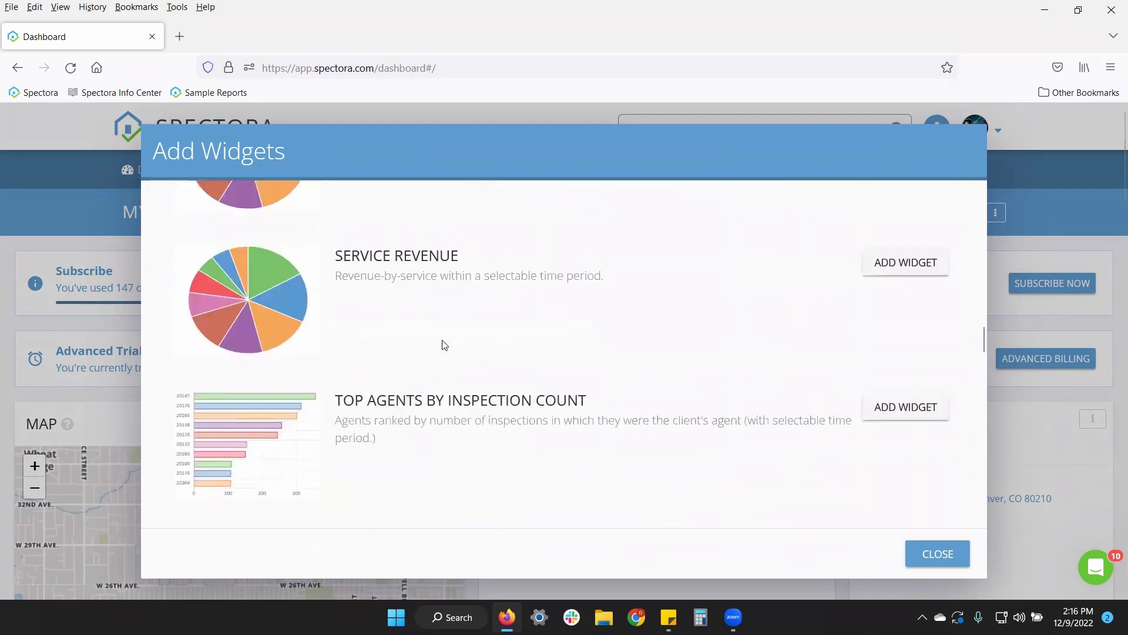
pyautogui.scroll(8, 445, 345)
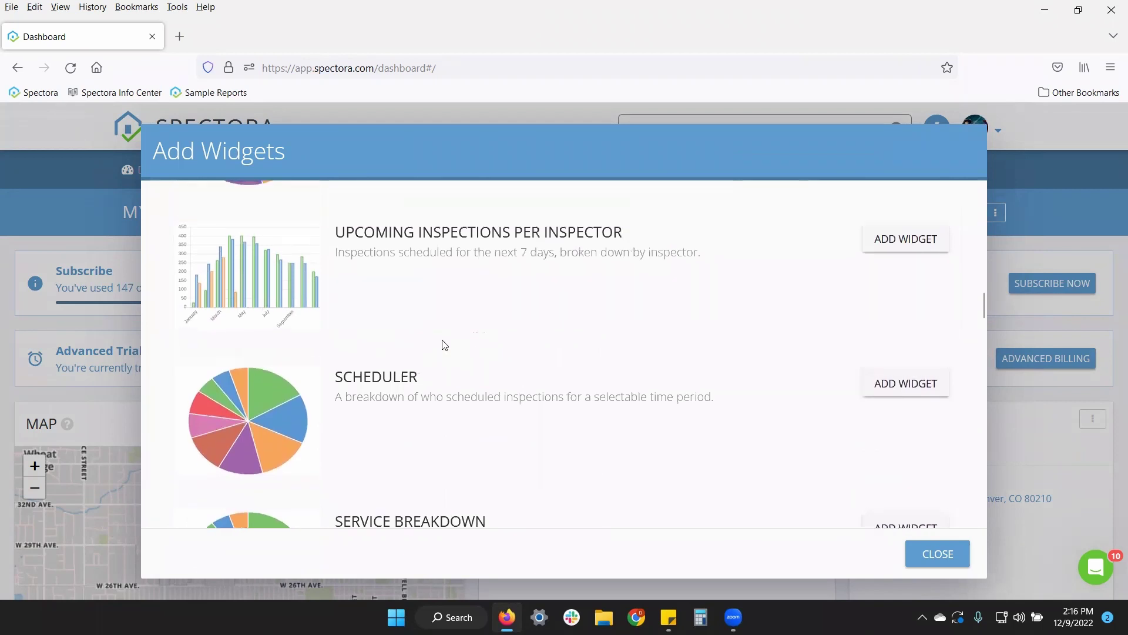
pyautogui.scroll(5, 445, 345)
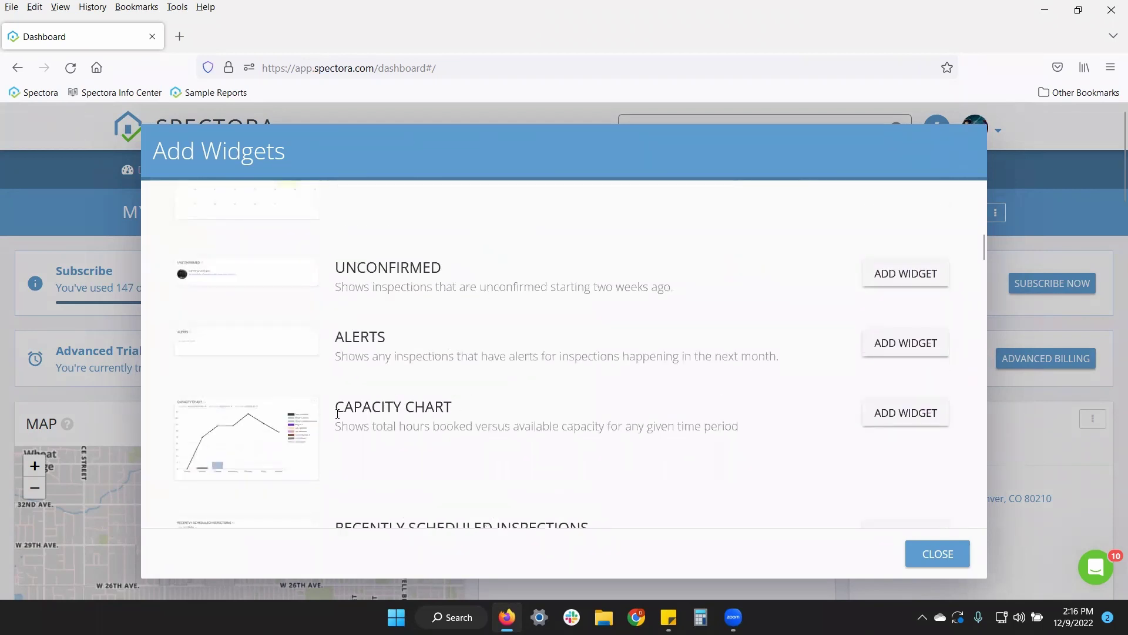
pyautogui.tripleClick(467, 411)
pyautogui.click(467, 411)
pyautogui.click(903, 413)
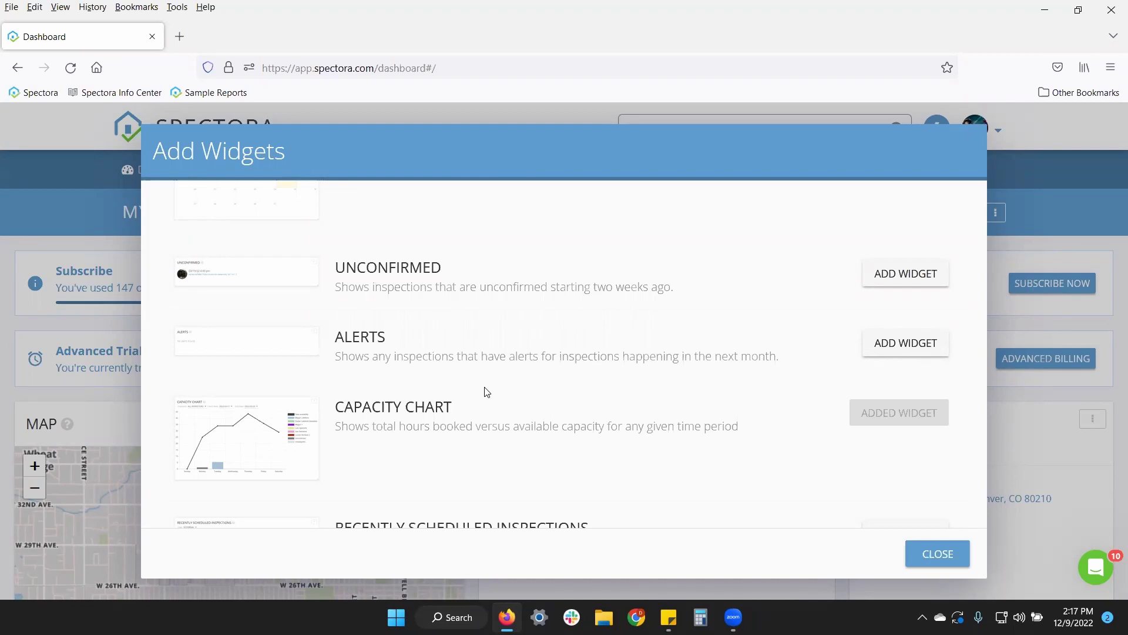
# Add the Recently Scheduled Inspections widget and close the widget list.
pyautogui.scroll(1, 468, 432)
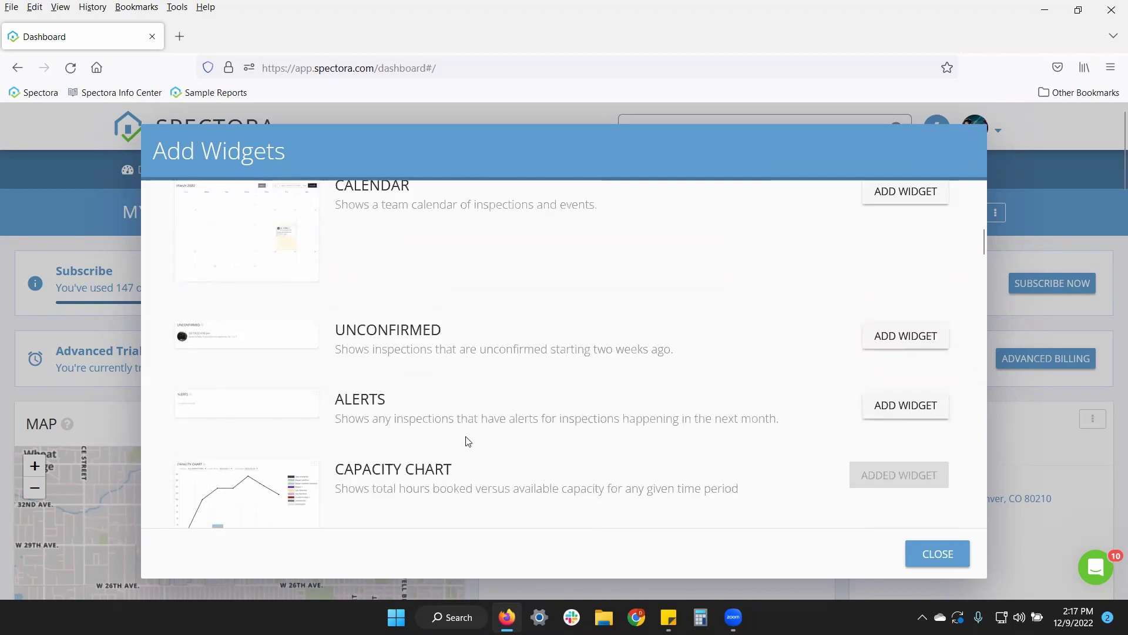
pyautogui.scroll(-3, 473, 352)
pyautogui.scroll(-1, 412, 353)
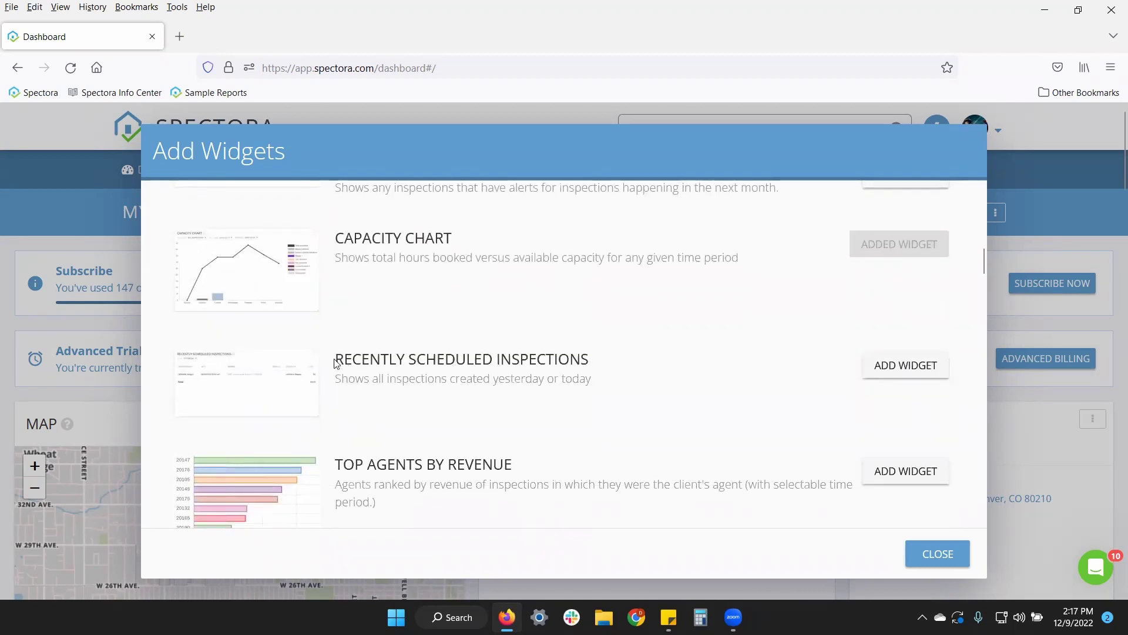
pyautogui.moveTo(335, 362); pyautogui.dragTo(556, 362)
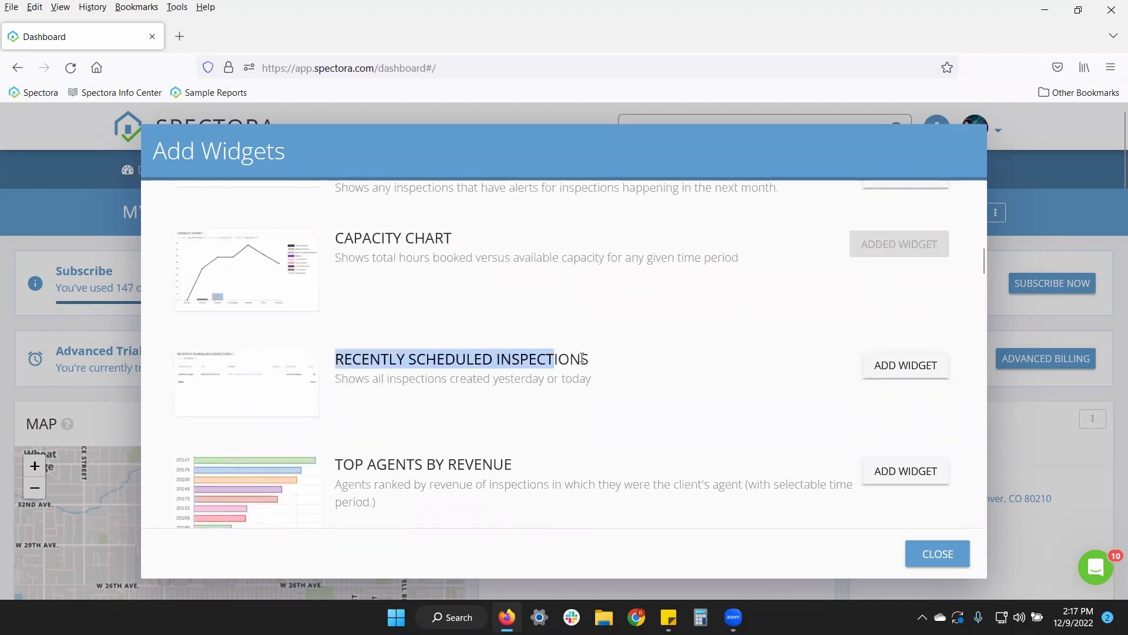
pyautogui.click(898, 367)
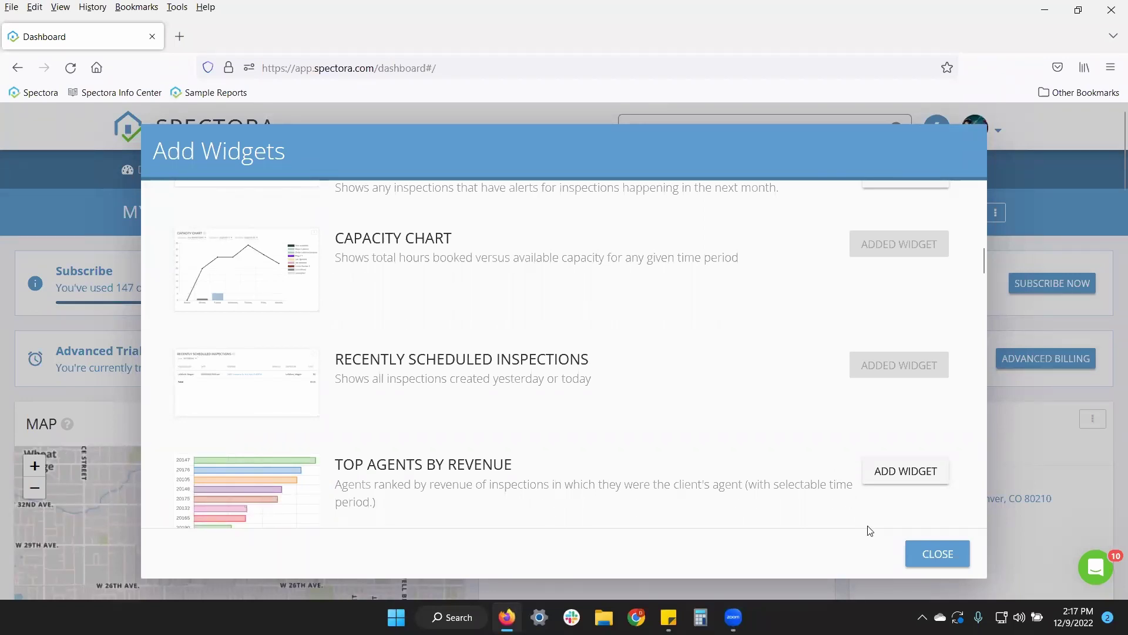
pyautogui.click(938, 553)
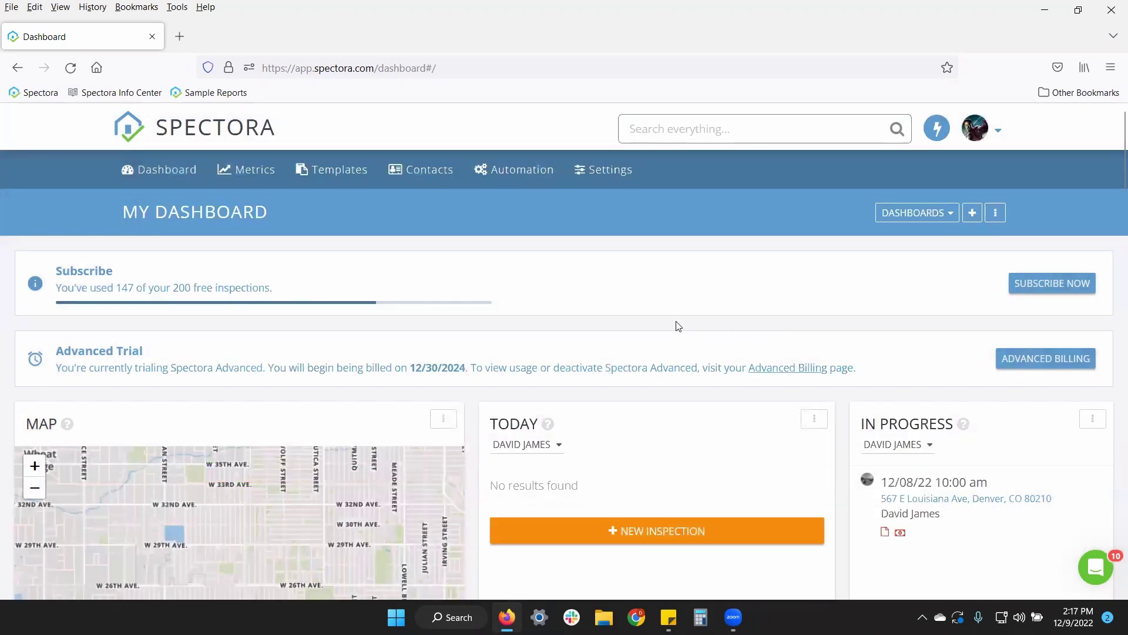